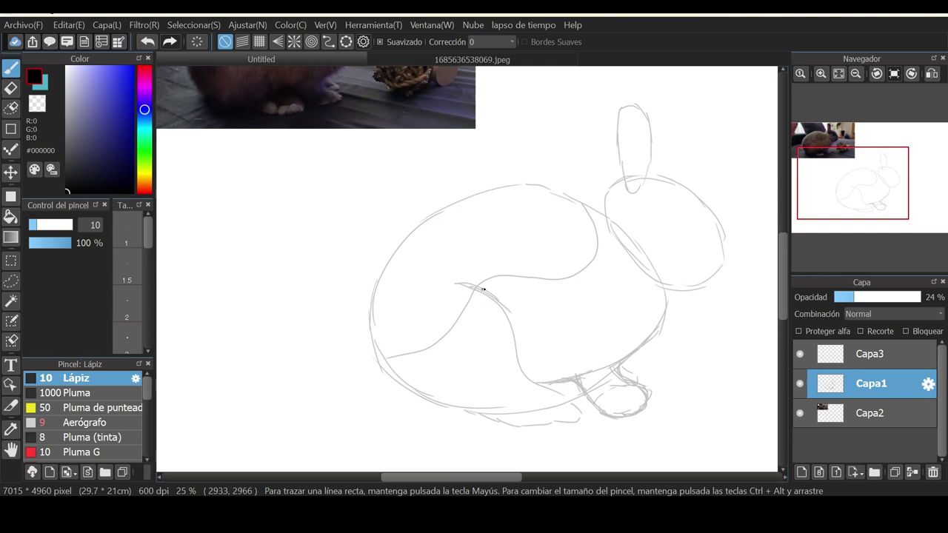
Reinforce the rabbit sketch's haunch, back and rump outlines with the size 10 pencil on layer Capa1.
drag(505, 322, 549, 383)
mouse_move(581, 209)
mouse_down()
mouse_move(465, 202)
mouse_move(473, 196)
mouse_move(398, 253)
mouse_move(374, 286)
mouse_move(368, 348)
mouse_up()
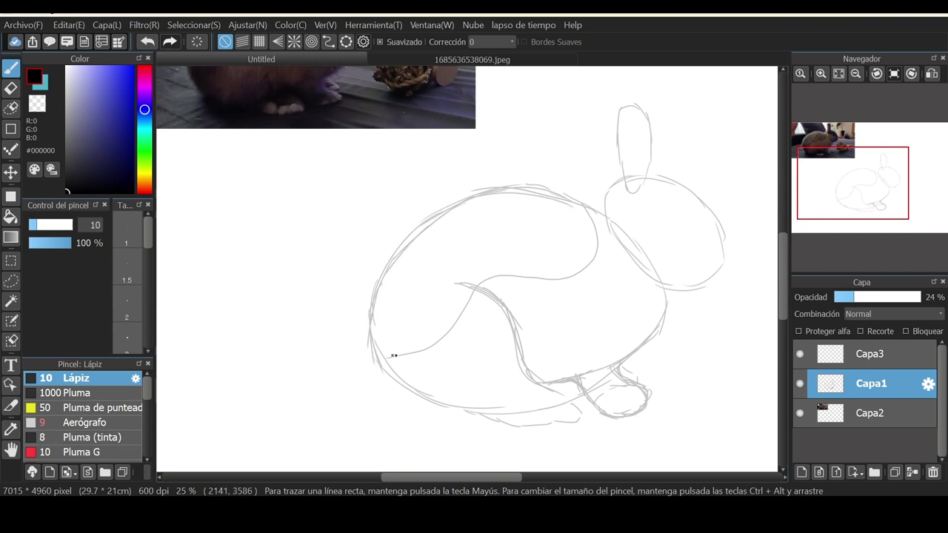
mouse_move(842, 200)
mouse_down()
mouse_move(837, 170)
mouse_move(845, 190)
mouse_up()
mouse_move(407, 308)
mouse_down()
mouse_move(423, 338)
mouse_move(488, 383)
mouse_up()
Go over the sketch lines of the rabbit's hind foot and front paw to define their shapes.
drag(846, 187, 870, 209)
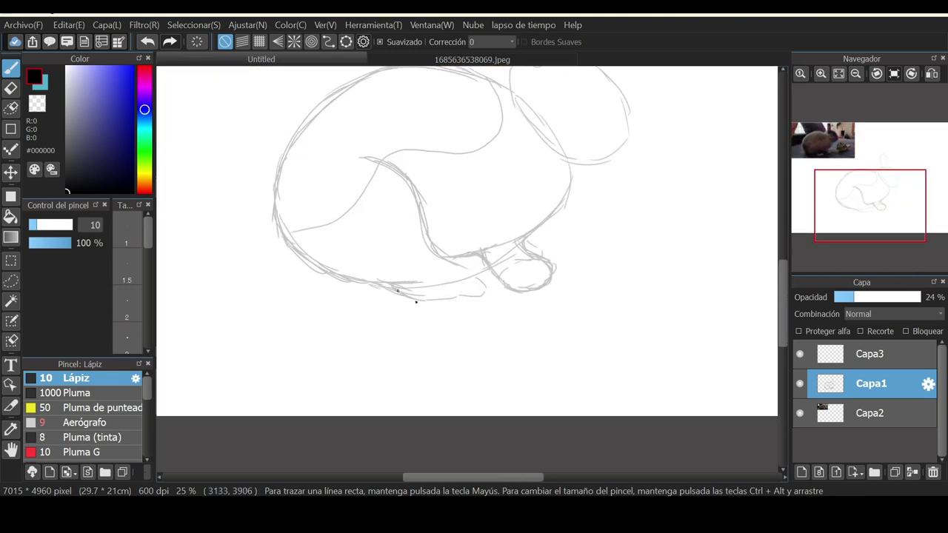
drag(482, 294, 456, 272)
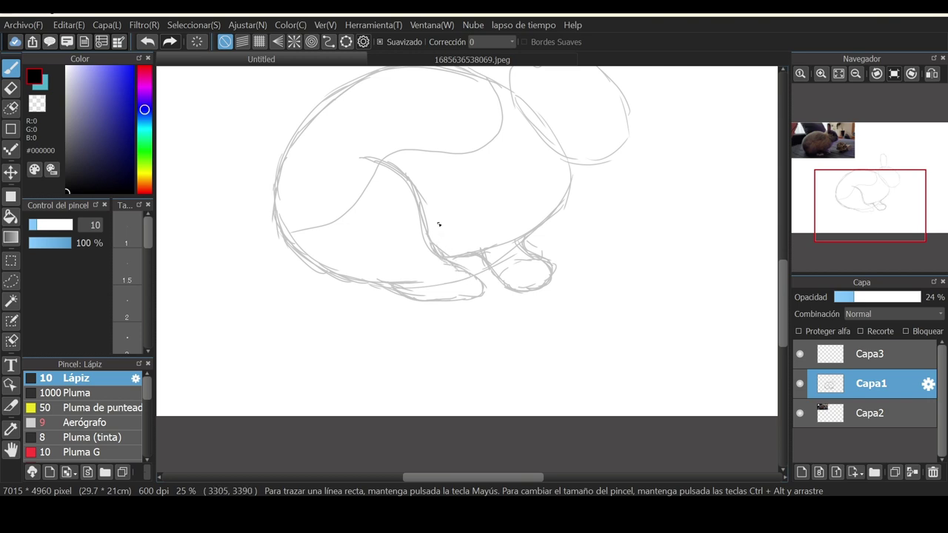
drag(858, 185, 857, 179)
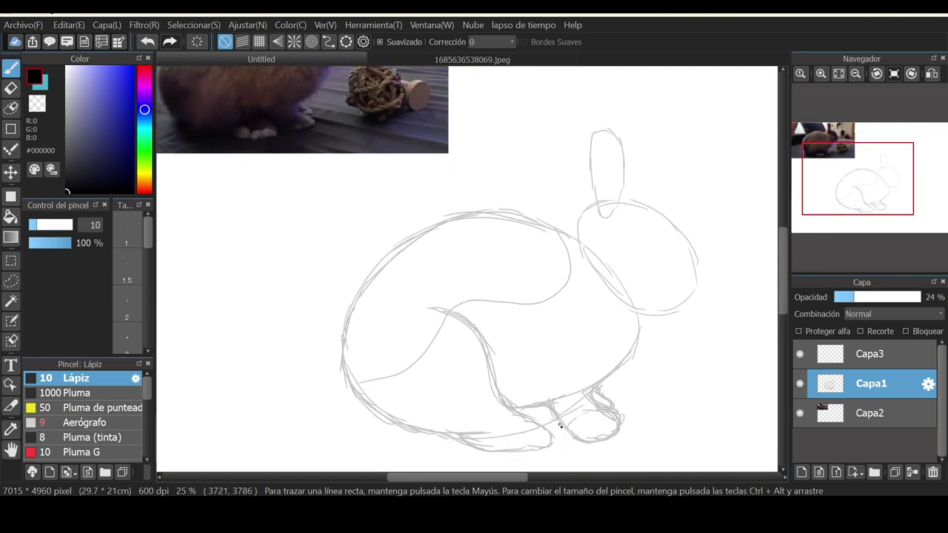
Reinforce the ear's outer contour and sketch a smaller inner-ear oval inside it.
drag(856, 178, 861, 153)
drag(571, 269, 571, 365)
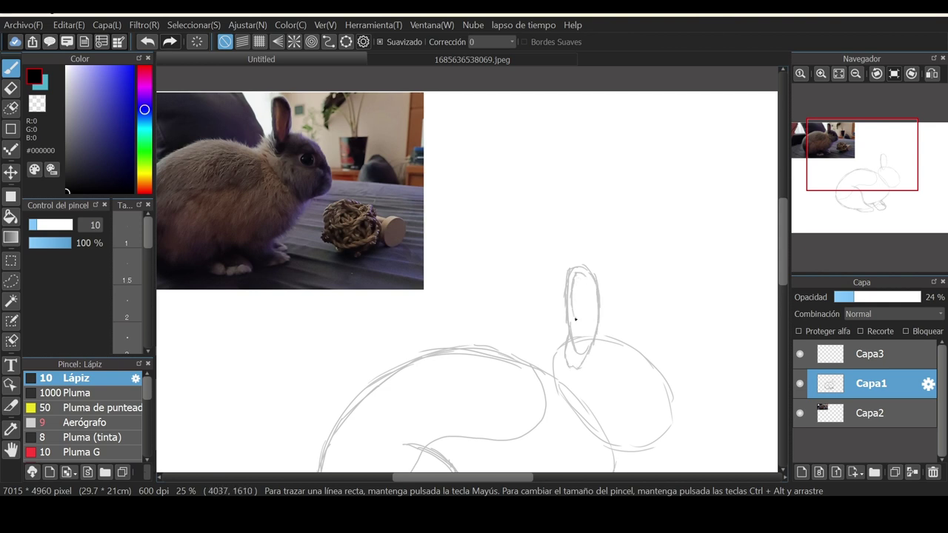
drag(572, 298, 574, 326)
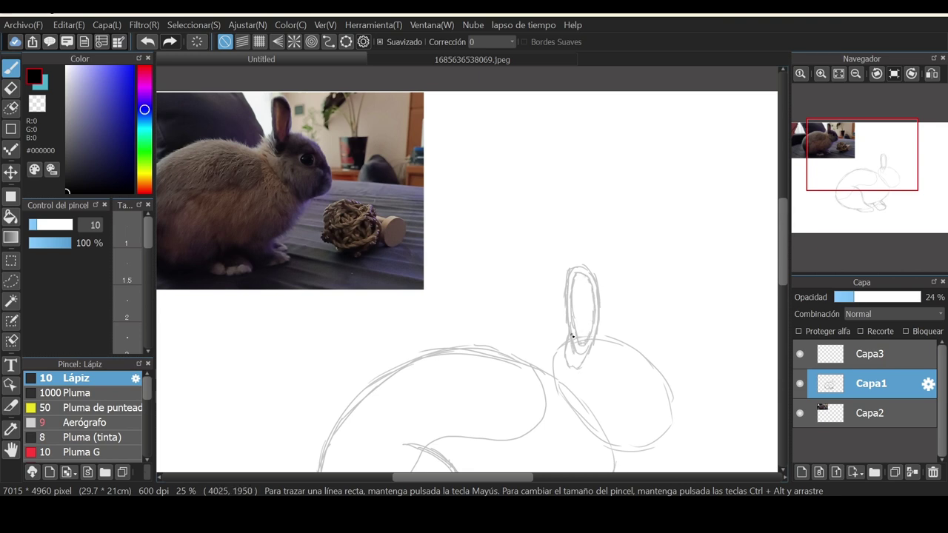
Sketch the nape joining the back to the ear, and redraw the head, chin and chest contour.
mouse_move(861, 184)
mouse_down()
mouse_move(852, 185)
mouse_move(863, 159)
mouse_up()
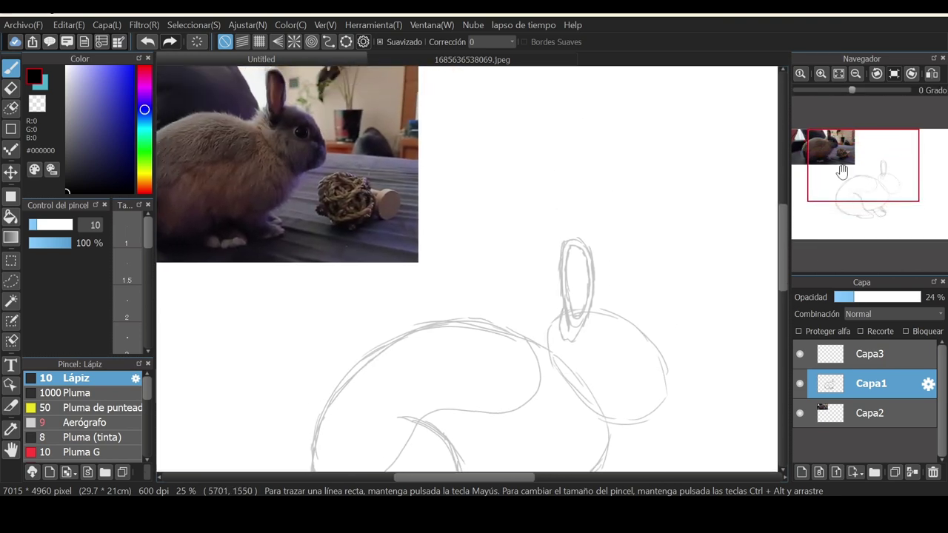
drag(538, 339, 545, 332)
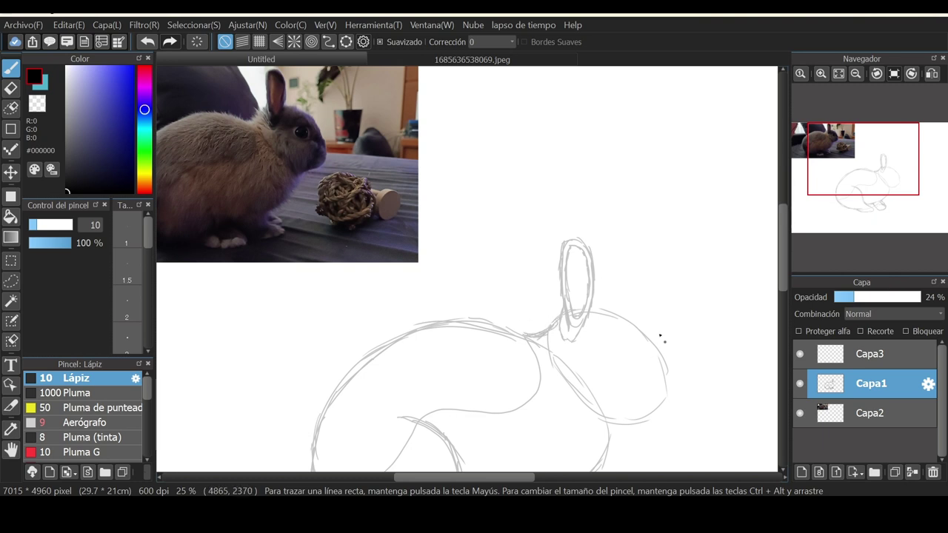
mouse_move(597, 314)
mouse_down()
mouse_move(664, 361)
mouse_move(658, 349)
mouse_move(648, 344)
mouse_move(673, 391)
mouse_move(651, 379)
mouse_move(649, 419)
mouse_up()
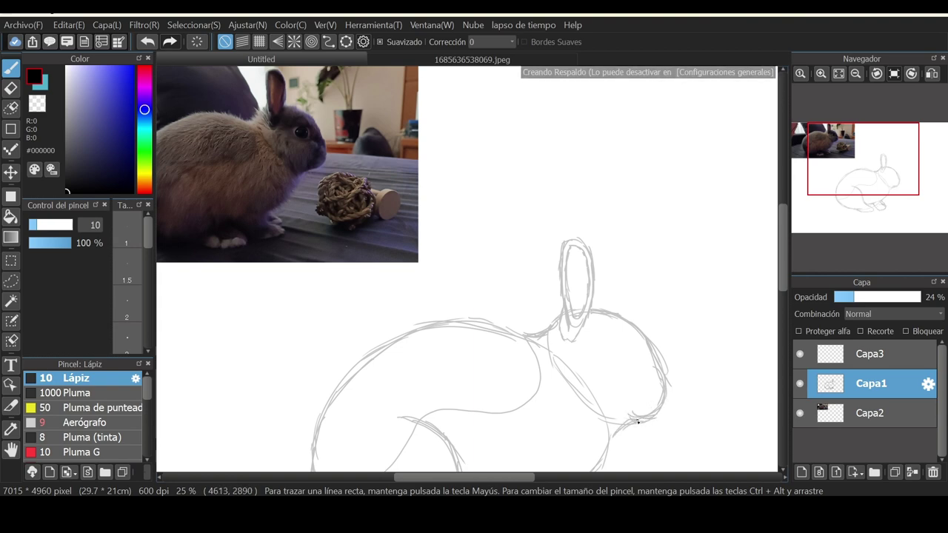
mouse_move(638, 420)
mouse_down()
mouse_move(616, 430)
mouse_move(602, 461)
mouse_up()
drag(863, 166, 865, 194)
drag(600, 256, 563, 297)
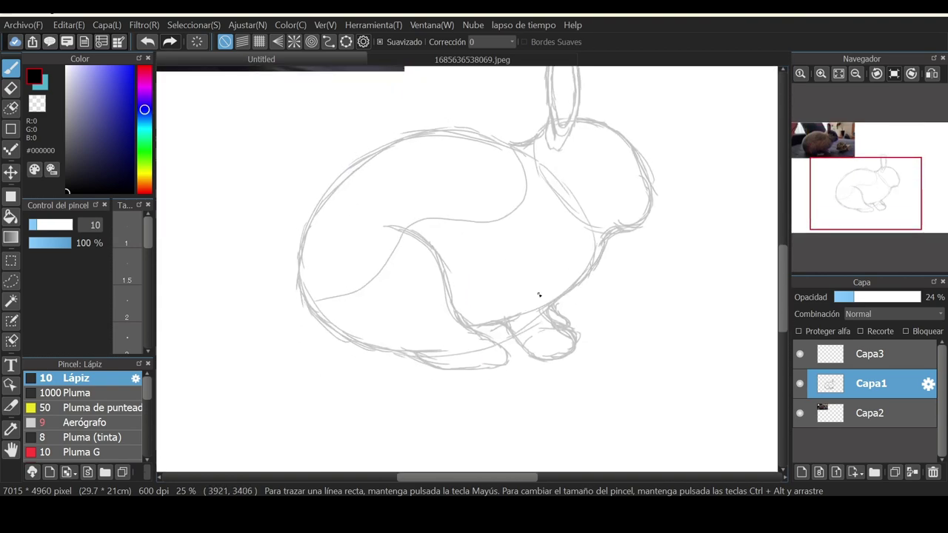
Add sketch strokes along the rabbit's upper back and draw a round ring-shaped eye on the head.
drag(862, 169, 849, 167)
drag(570, 298, 597, 298)
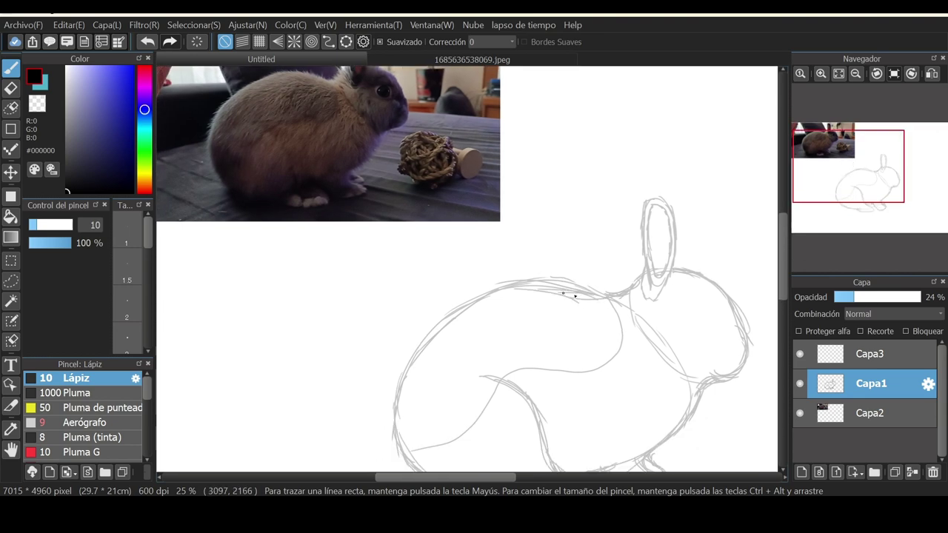
mouse_move(847, 199)
drag(857, 190, 853, 166)
mouse_move(666, 349)
mouse_down()
mouse_move(670, 342)
mouse_move(667, 352)
mouse_up()
Ink the back edge and base of the ear in black on layer Capa3, undoing the unsatisfactory strokes.
mouse_move(532, 176)
mouse_down()
mouse_move(514, 185)
mouse_move(513, 257)
mouse_move(513, 187)
mouse_move(507, 266)
mouse_move(523, 357)
mouse_up()
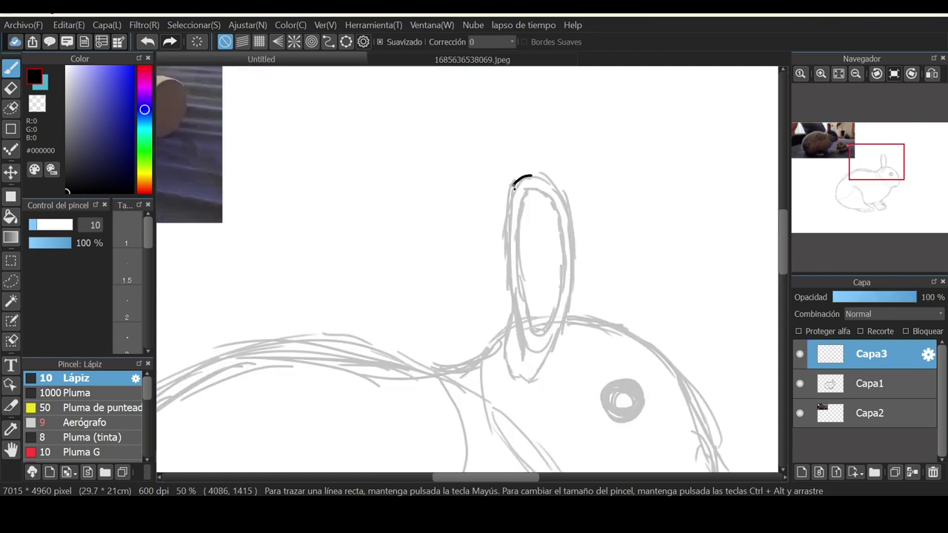
key(ctrl+z)
key(ctrl+z)
drag(513, 302, 503, 351)
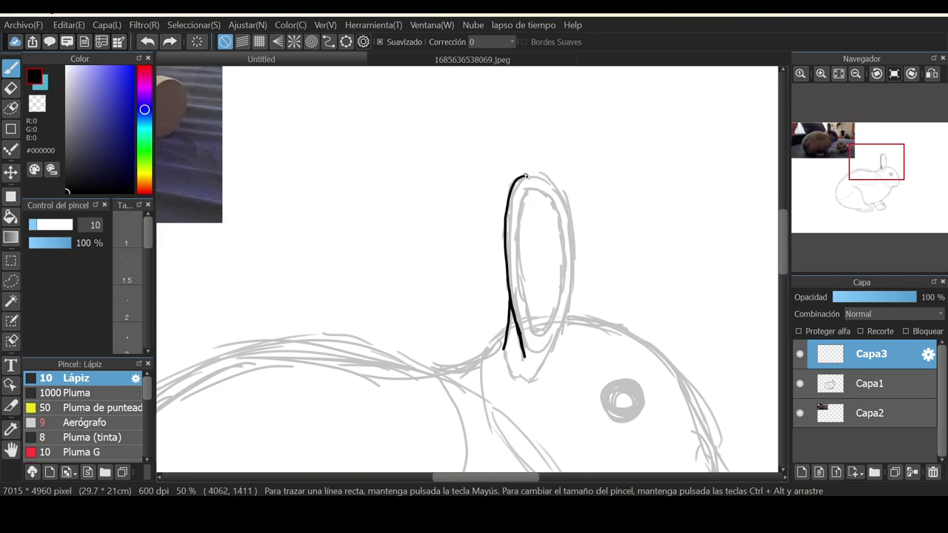
Ink the rest of the ear's outer contour and the inner-ear outline in black on Capa3.
mouse_move(457, 146)
mouse_down()
mouse_move(395, 188)
mouse_move(368, 225)
mouse_move(354, 260)
mouse_move(357, 307)
mouse_move(370, 321)
mouse_move(351, 302)
mouse_move(360, 233)
mouse_move(425, 164)
mouse_move(366, 250)
mouse_move(362, 294)
mouse_move(381, 305)
mouse_move(445, 176)
mouse_up()
key(ctrl+z)
key(ctrl+z)
mouse_move(438, 168)
mouse_down()
mouse_move(406, 191)
mouse_move(362, 292)
mouse_move(438, 171)
mouse_up()
key(ctrl+z)
key(ctrl+z)
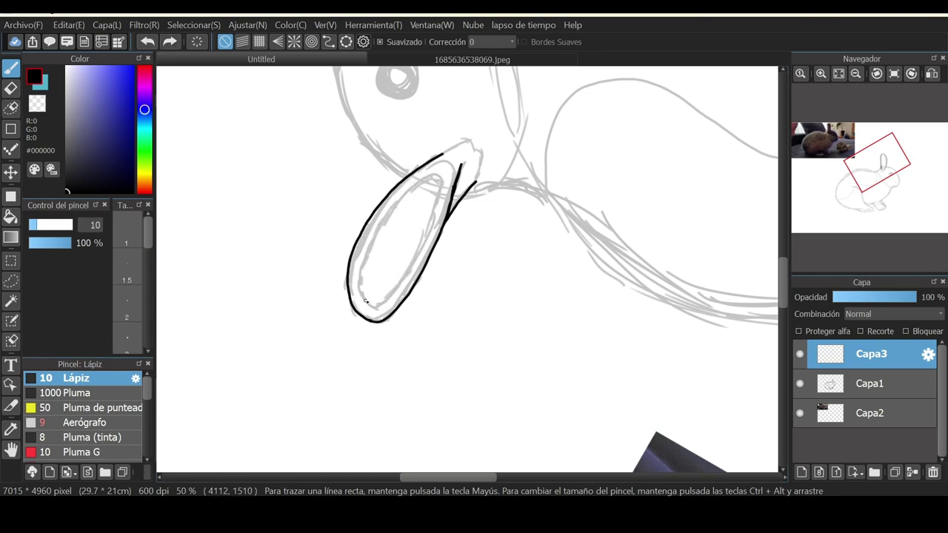
mouse_move(365, 301)
mouse_down()
mouse_move(440, 173)
mouse_move(409, 195)
mouse_move(417, 250)
mouse_move(367, 307)
mouse_up()
key(ctrl+z)
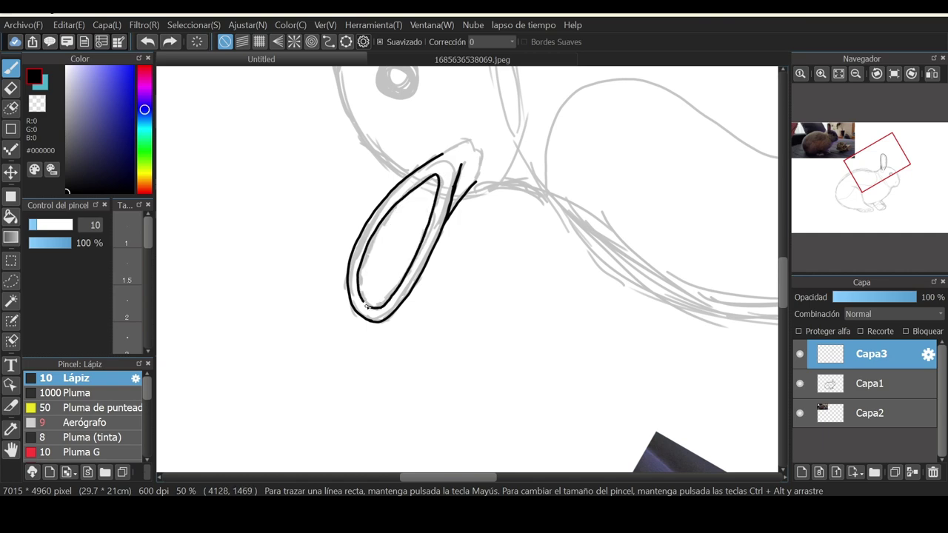
Straighten the canvas rotation and ink the forehead with short furry strokes, continuing around the nose and mouth.
click(894, 74)
mouse_move(849, 155)
mouse_down()
mouse_move(843, 145)
mouse_move(899, 182)
mouse_up()
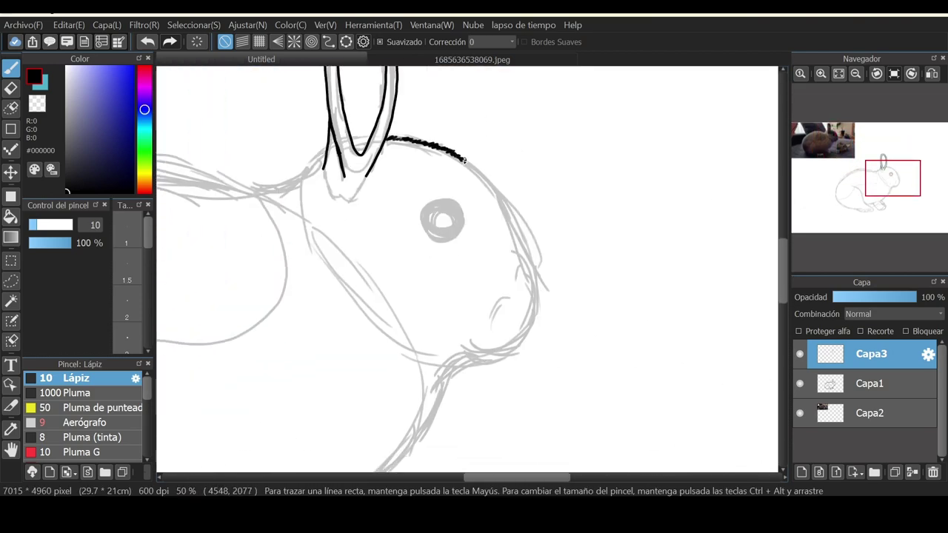
drag(472, 168, 485, 173)
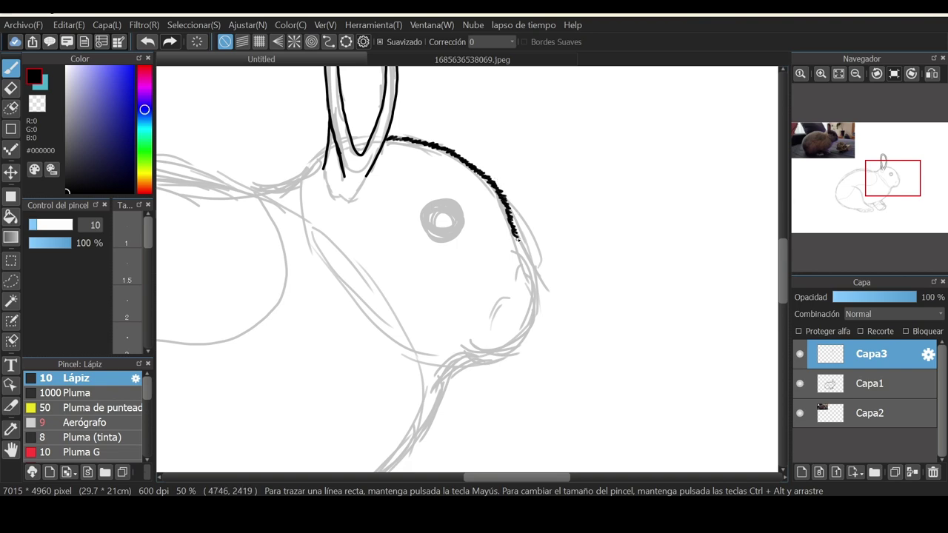
drag(864, 148, 891, 180)
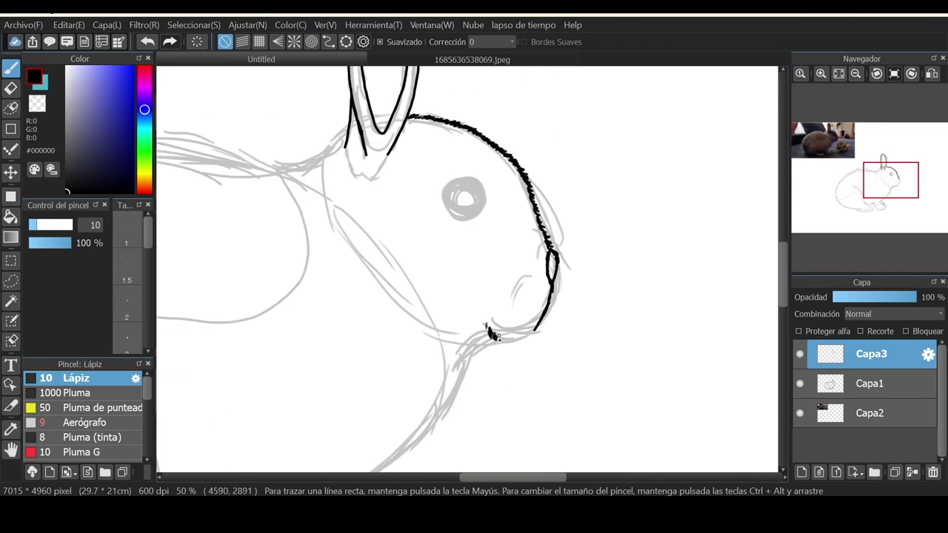
Ink the rabbit's jaw, chest and belly line down to the haunch with short furry black strokes.
drag(494, 336, 466, 365)
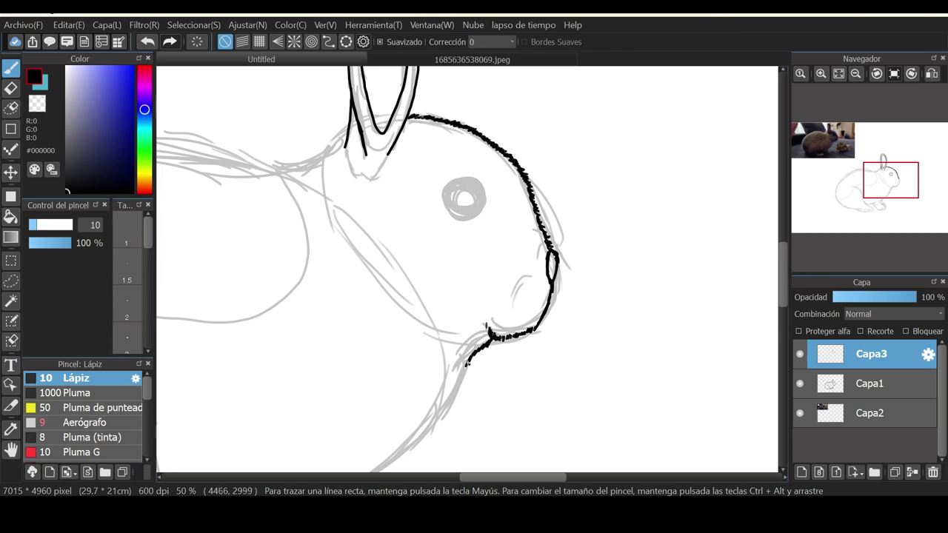
mouse_move(891, 180)
mouse_down()
mouse_move(864, 202)
mouse_move(873, 192)
mouse_up()
mouse_move(664, 236)
mouse_down()
mouse_move(629, 315)
mouse_move(625, 303)
mouse_move(620, 320)
mouse_move(568, 358)
mouse_move(493, 384)
mouse_move(502, 383)
mouse_move(591, 228)
mouse_move(549, 214)
mouse_move(457, 235)
mouse_up()
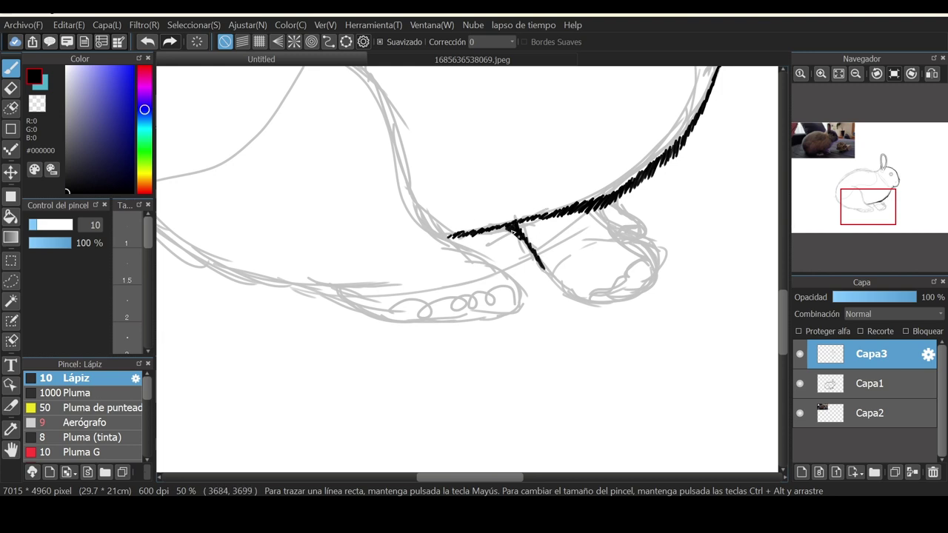
Ink both sides of the near front leg and erase the excess end of its front line.
drag(512, 229, 583, 300)
drag(612, 208, 638, 246)
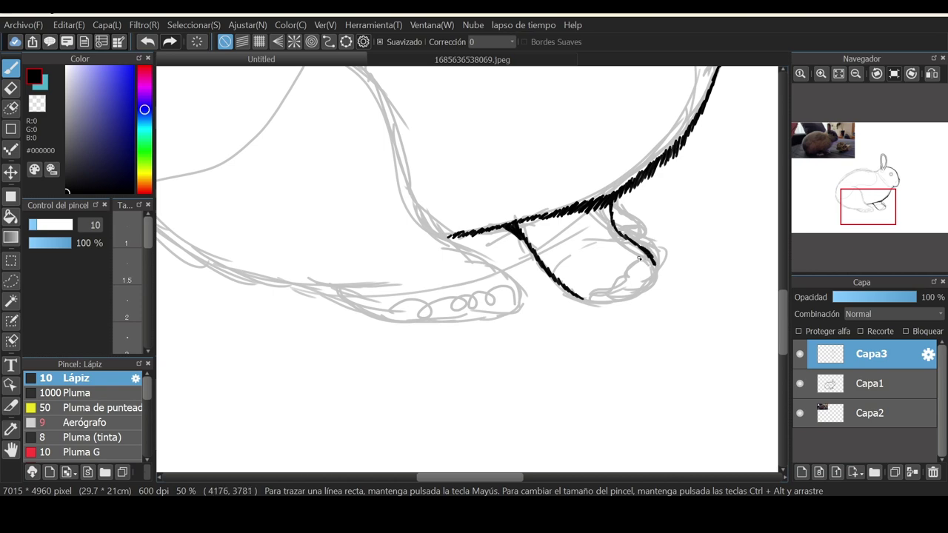
mouse_move(867, 204)
mouse_down()
mouse_move(827, 156)
mouse_move(882, 202)
mouse_up()
click(10, 88)
drag(507, 380, 496, 363)
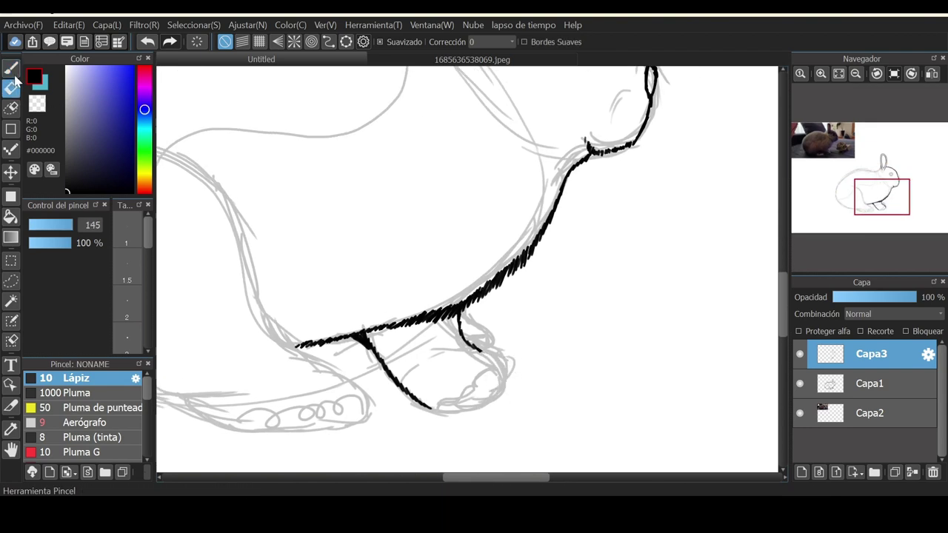
Ink the near front paw's tip with furry strokes and draw the far front leg behind it.
click(13, 71)
mouse_move(431, 408)
mouse_down()
mouse_move(458, 413)
mouse_move(506, 396)
mouse_move(496, 409)
mouse_move(501, 379)
mouse_up()
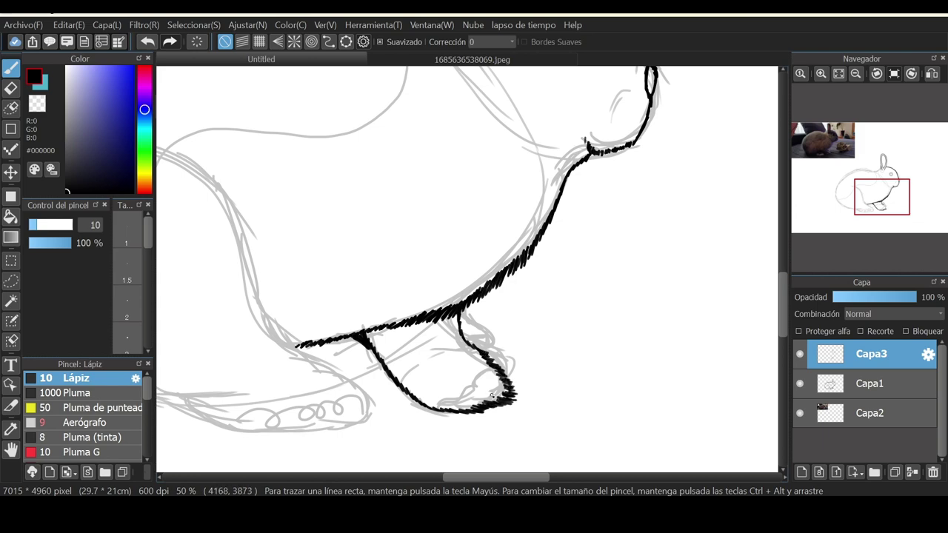
scroll(511, 398, down, 2)
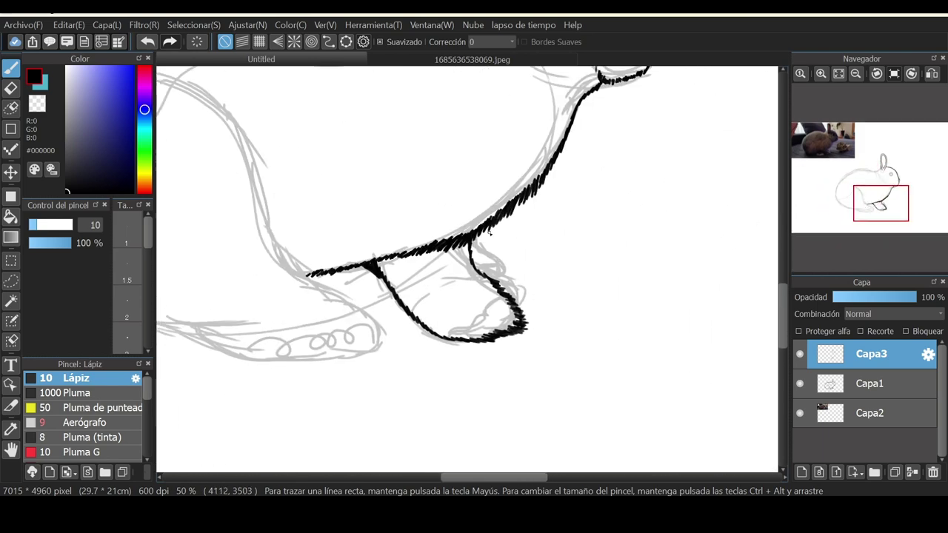
drag(488, 231, 517, 296)
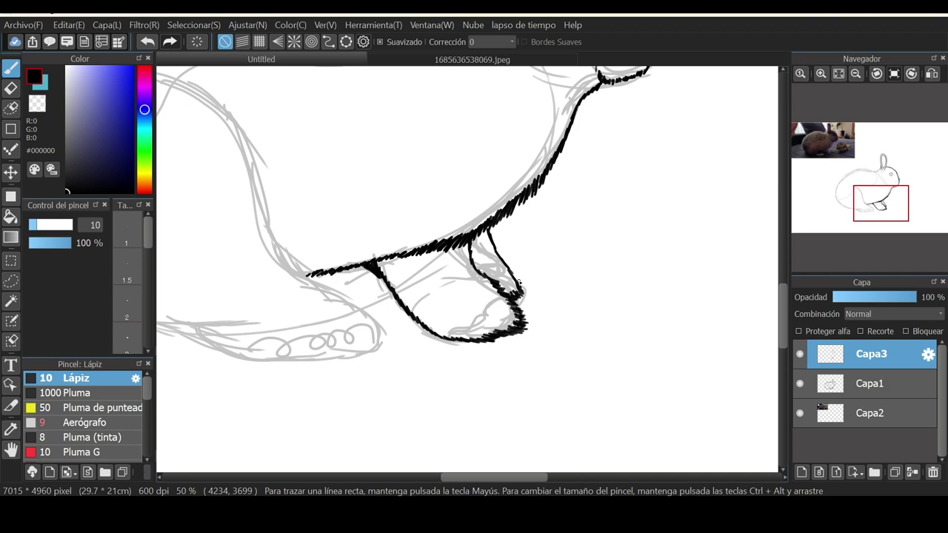
scroll(519, 283, up, 2)
scroll(518, 283, left, 5)
mouse_move(337, 148)
mouse_down()
mouse_move(395, 170)
mouse_move(448, 209)
mouse_move(471, 315)
mouse_move(508, 354)
mouse_up()
mouse_move(861, 196)
mouse_down()
mouse_move(824, 158)
mouse_move(854, 208)
mouse_move(870, 177)
mouse_up()
key(ctrl+z)
key(ctrl+z)
key(ctrl+z)
Ink the rabbit's nape and back from the ear to the upper rump with short furry black strokes.
drag(552, 247, 524, 271)
drag(864, 181, 858, 176)
mouse_move(672, 219)
mouse_down()
mouse_move(599, 231)
mouse_move(492, 199)
mouse_move(419, 208)
mouse_move(311, 256)
mouse_move(306, 275)
mouse_move(251, 312)
mouse_move(222, 363)
mouse_move(229, 355)
mouse_up()
drag(860, 183, 856, 190)
mouse_move(263, 204)
mouse_down()
mouse_move(237, 247)
mouse_move(218, 324)
mouse_up()
Continue the furry black outline around the rump, along the underside and around the hind foot.
drag(855, 187, 856, 204)
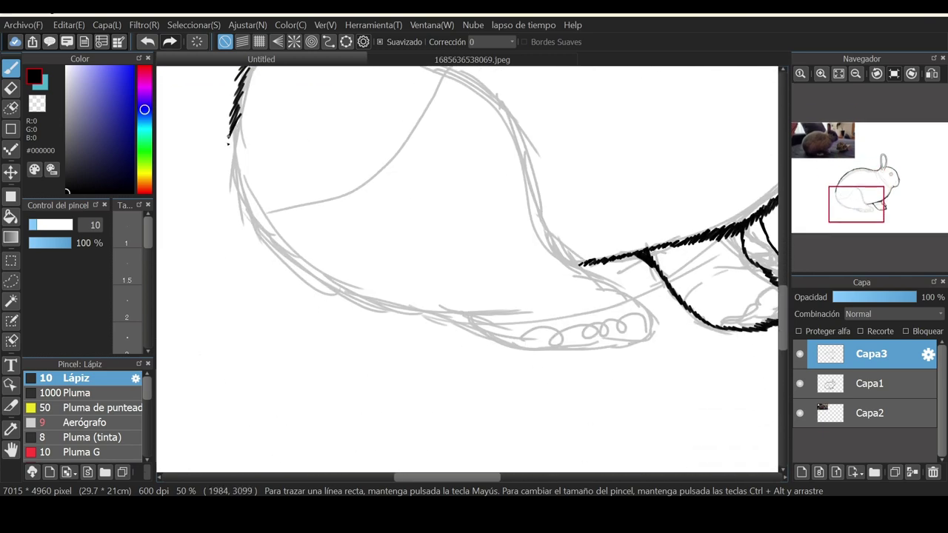
mouse_move(239, 126)
mouse_down()
mouse_move(228, 162)
mouse_move(238, 210)
mouse_up()
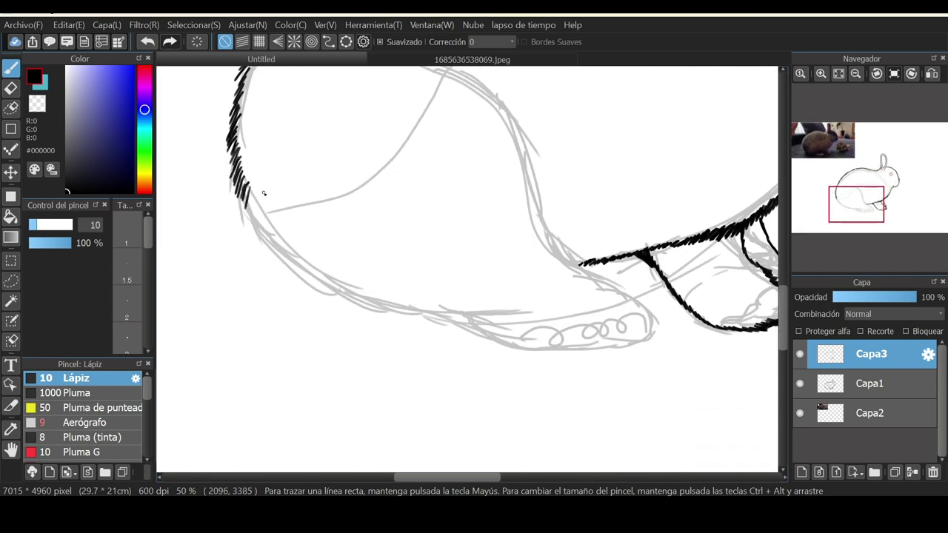
mouse_move(249, 142)
mouse_down()
mouse_move(235, 189)
mouse_move(252, 242)
mouse_up()
mouse_move(292, 236)
mouse_down()
mouse_move(268, 265)
mouse_move(303, 264)
mouse_move(367, 312)
mouse_move(424, 311)
mouse_move(538, 353)
mouse_move(619, 343)
mouse_up()
mouse_move(567, 259)
mouse_down()
mouse_move(640, 304)
mouse_move(647, 342)
mouse_move(630, 353)
mouse_up()
Fill the gap between hind foot and belly solid black, and ink the line separating haunch and foot.
mouse_move(856, 204)
mouse_down()
mouse_move(854, 194)
mouse_move(863, 200)
mouse_up()
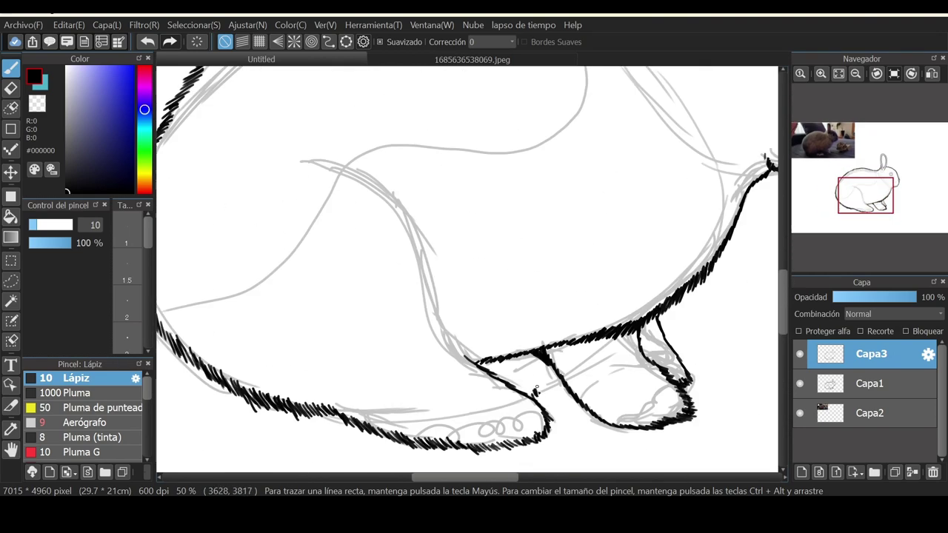
mouse_move(536, 390)
mouse_down()
mouse_move(510, 369)
mouse_move(506, 380)
mouse_move(539, 377)
mouse_move(530, 362)
mouse_move(522, 362)
mouse_move(512, 384)
mouse_up()
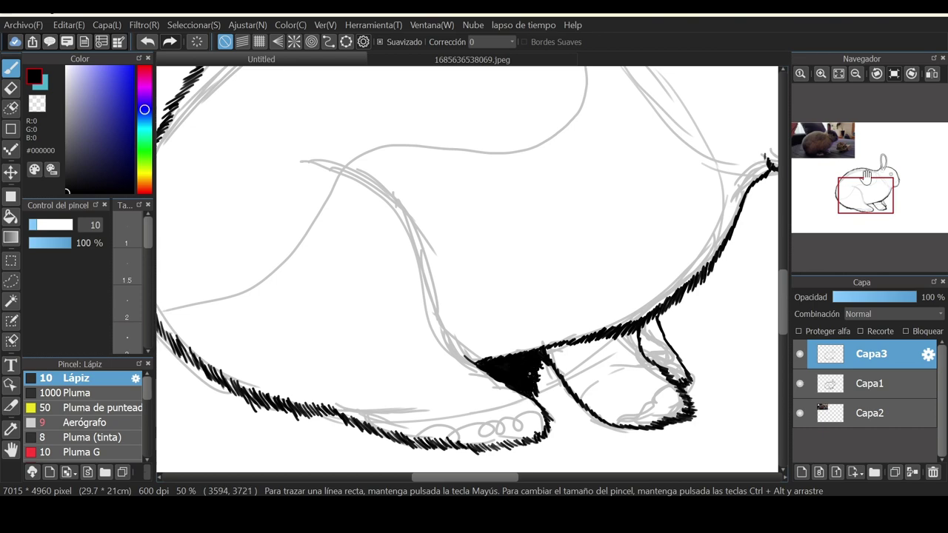
mouse_move(862, 175)
mouse_down()
mouse_move(882, 183)
mouse_move(850, 185)
mouse_move(874, 195)
mouse_move(860, 199)
mouse_move(823, 138)
mouse_move(822, 161)
mouse_move(826, 141)
mouse_move(863, 205)
mouse_move(823, 145)
mouse_move(844, 202)
mouse_move(818, 159)
mouse_move(817, 218)
mouse_up()
mouse_move(425, 316)
mouse_down()
mouse_move(453, 328)
mouse_move(463, 317)
mouse_move(491, 320)
mouse_up()
drag(562, 274, 492, 317)
mouse_move(539, 287)
mouse_down()
mouse_move(490, 323)
mouse_move(518, 305)
mouse_up()
Add more furry black strokes along the rear outline of the rabbit's rump.
mouse_move(858, 203)
mouse_down()
mouse_move(872, 176)
mouse_move(822, 152)
mouse_move(812, 160)
mouse_move(838, 202)
mouse_up()
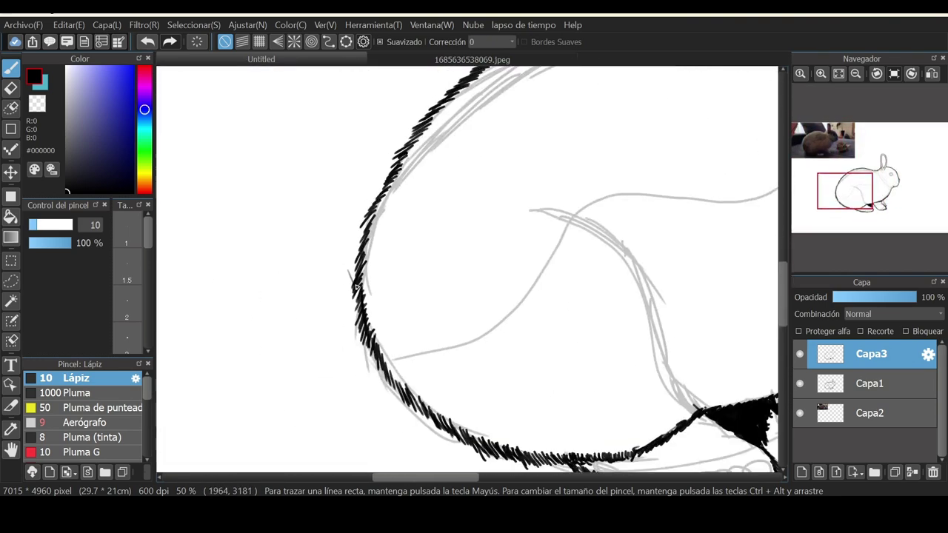
mouse_move(347, 270)
mouse_down()
mouse_move(339, 318)
mouse_move(348, 360)
mouse_move(408, 407)
mouse_up()
Enlarge the brush and fill the large patch on the rabbit's back with dark brown #4D403A on layer Capa4.
click(63, 229)
mouse_move(404, 253)
mouse_down()
mouse_move(370, 271)
mouse_move(412, 260)
mouse_move(359, 323)
mouse_move(375, 328)
mouse_move(452, 256)
mouse_move(432, 249)
mouse_move(388, 262)
mouse_move(392, 255)
mouse_move(435, 242)
mouse_move(422, 248)
mouse_move(421, 294)
mouse_move(490, 245)
mouse_move(428, 238)
mouse_move(532, 252)
mouse_up()
click(820, 73)
click(820, 73)
click(820, 73)
mouse_move(862, 177)
mouse_down()
mouse_move(862, 187)
mouse_move(866, 178)
mouse_up()
drag(65, 225, 71, 225)
mouse_move(566, 175)
mouse_down()
mouse_move(469, 153)
mouse_move(600, 260)
mouse_move(538, 159)
mouse_move(590, 290)
mouse_move(416, 332)
mouse_move(380, 263)
mouse_move(504, 305)
mouse_move(823, 229)
mouse_move(857, 158)
mouse_up()
mouse_move(612, 181)
mouse_down()
mouse_move(580, 201)
mouse_move(555, 294)
mouse_move(341, 352)
mouse_move(370, 212)
mouse_move(413, 286)
mouse_move(546, 265)
mouse_move(514, 206)
mouse_up()
Paint the ear's base and outer rim dark brown #4D403A with the size 15 pencil on Capa4.
scroll(514, 205, right, 4)
scroll(514, 205, up, 3)
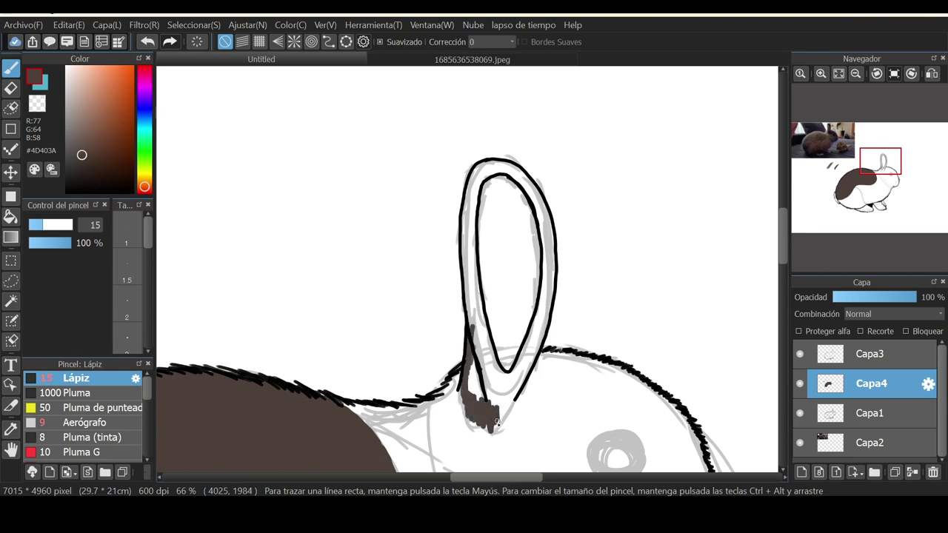
drag(477, 386, 490, 366)
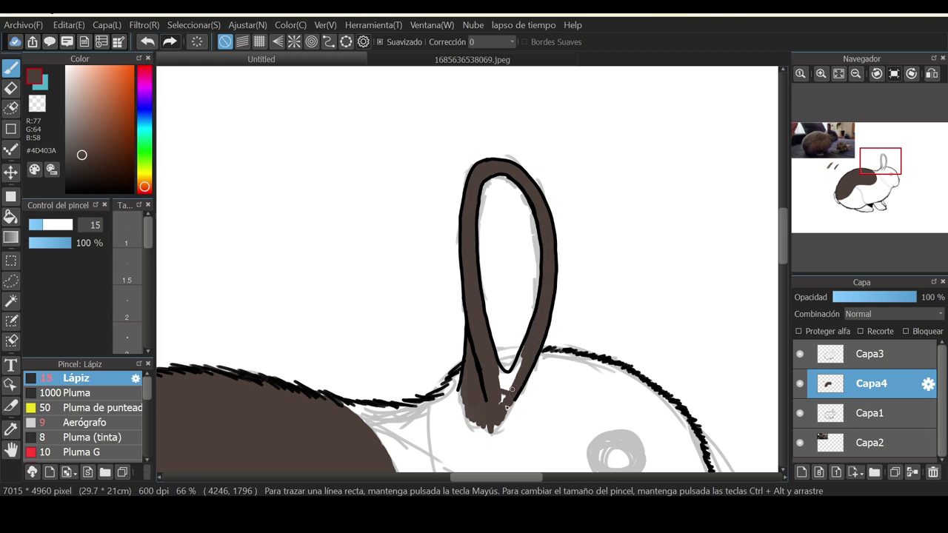
Paint the upper part of the hind foot dark brown above the toes on Capa4.
mouse_move(843, 131)
mouse_down()
mouse_move(821, 145)
mouse_move(865, 205)
mouse_up()
drag(426, 370, 361, 356)
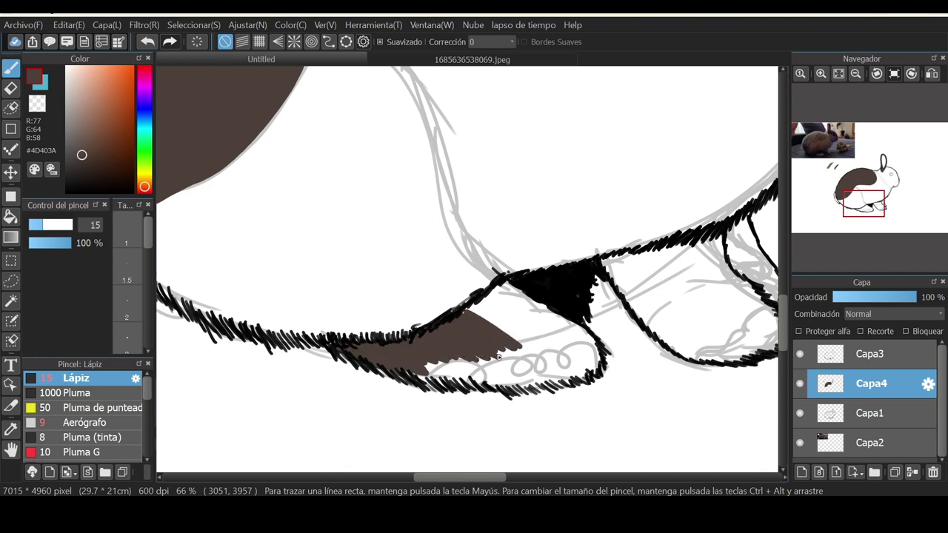
mouse_move(499, 357)
mouse_down()
mouse_move(551, 341)
mouse_move(495, 319)
mouse_move(580, 342)
mouse_move(573, 327)
mouse_move(539, 314)
mouse_up()
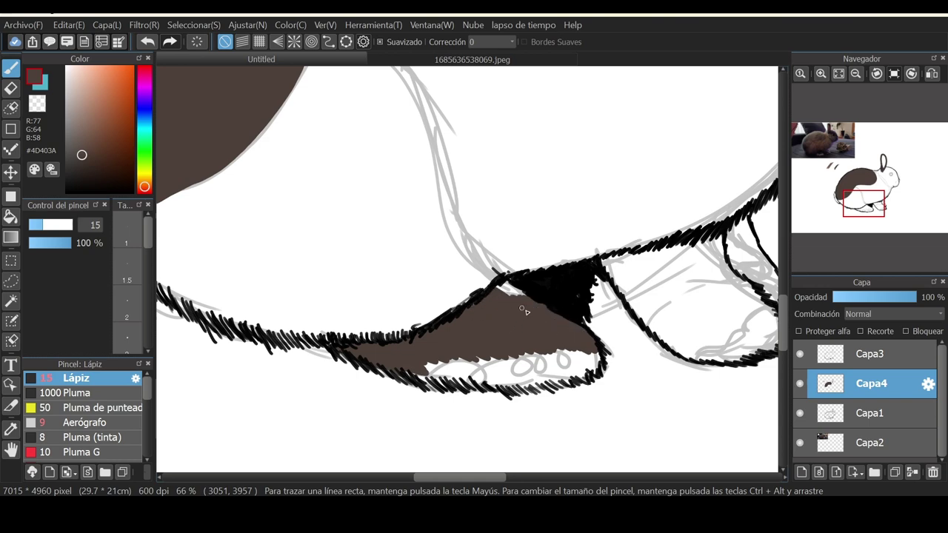
drag(502, 289, 337, 295)
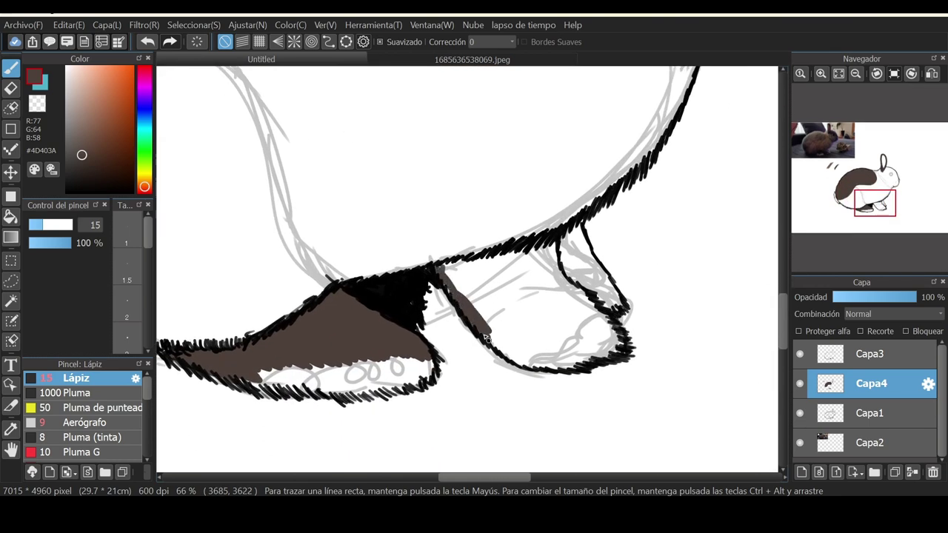
Paint the front feet above the toes and the rabbit's muzzle dark brown #4D403A with the size 15 pencil on Capa4.
mouse_move(518, 341)
mouse_down()
mouse_move(553, 350)
mouse_move(565, 342)
mouse_move(552, 312)
mouse_move(559, 297)
mouse_move(577, 295)
mouse_move(554, 273)
mouse_move(536, 286)
mouse_move(544, 307)
mouse_move(516, 289)
mouse_move(535, 330)
mouse_move(517, 348)
mouse_up()
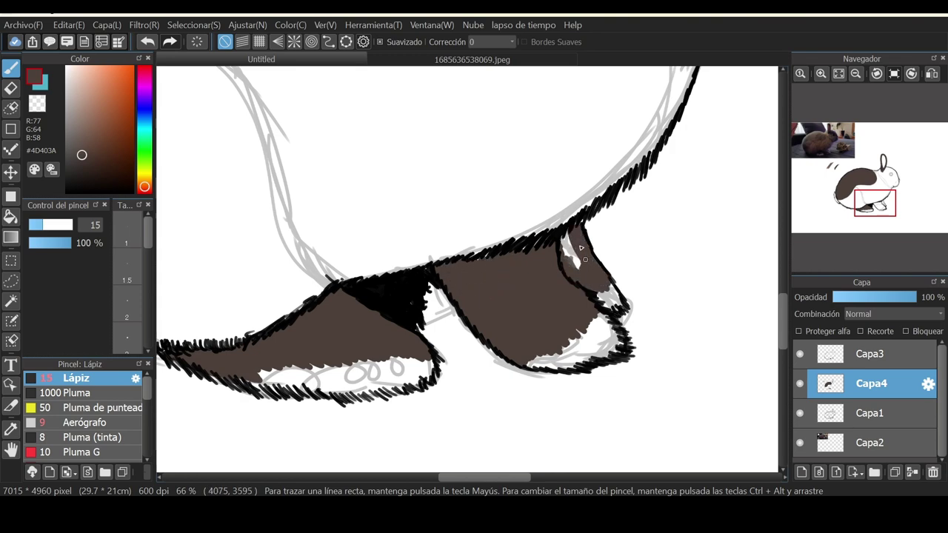
drag(859, 167, 882, 171)
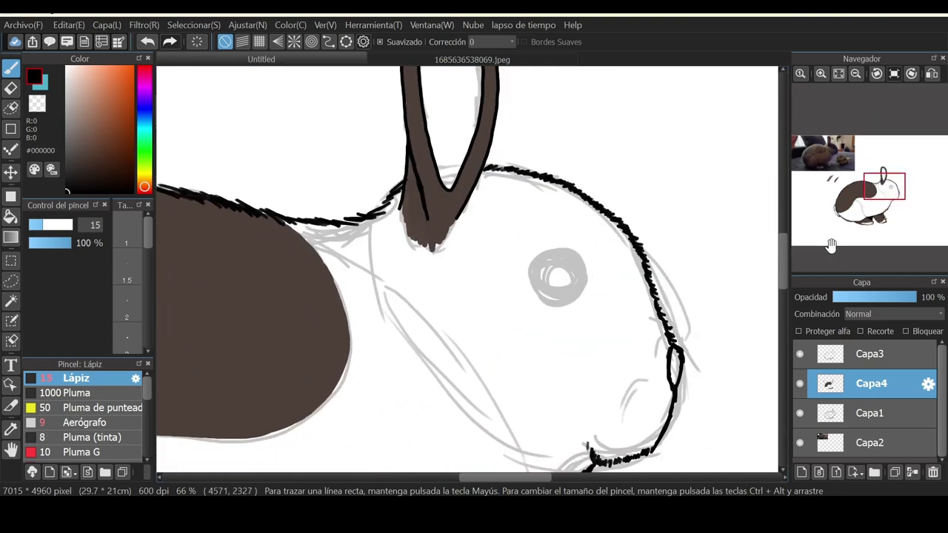
drag(855, 167, 846, 171)
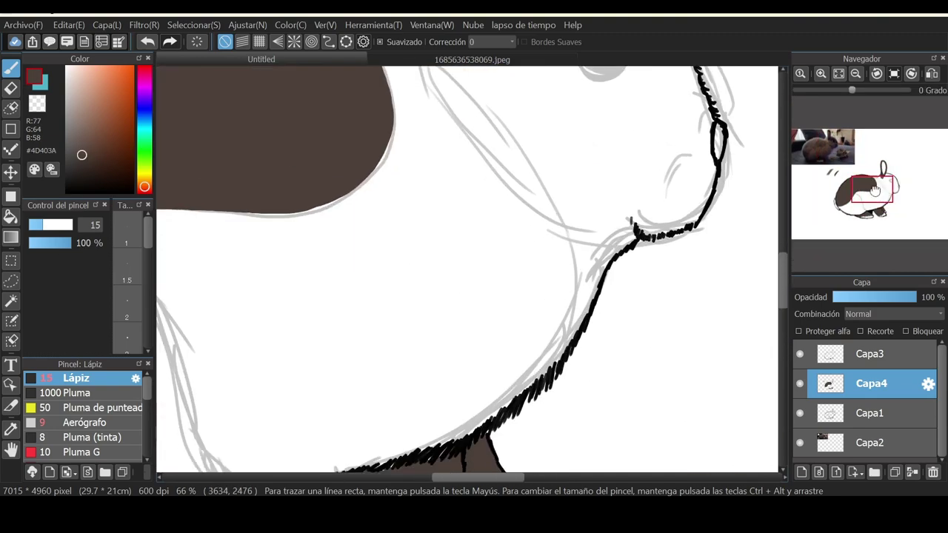
mouse_move(722, 174)
mouse_down()
mouse_move(738, 270)
mouse_move(682, 336)
mouse_move(731, 278)
mouse_up()
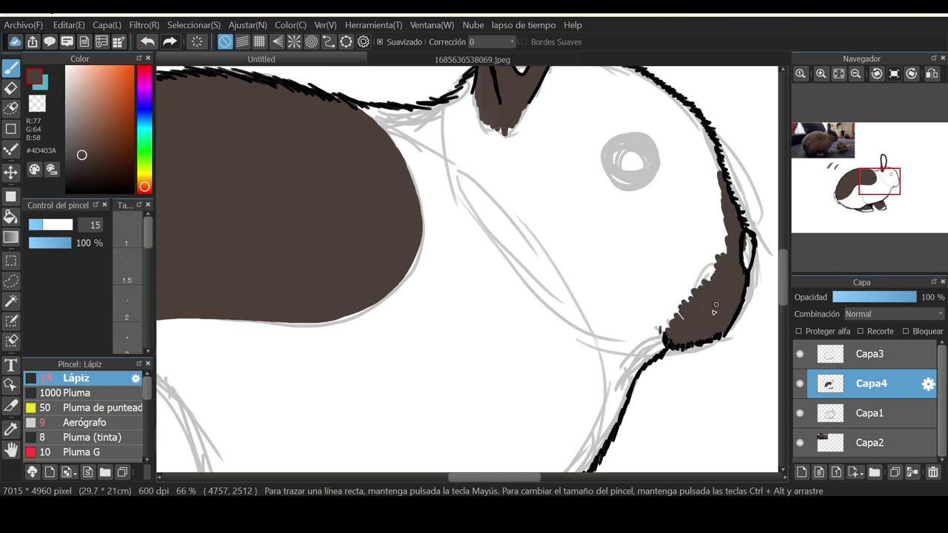
mouse_move(714, 311)
mouse_down()
mouse_move(666, 301)
mouse_move(698, 313)
mouse_move(684, 263)
mouse_move(705, 270)
mouse_move(725, 230)
mouse_up()
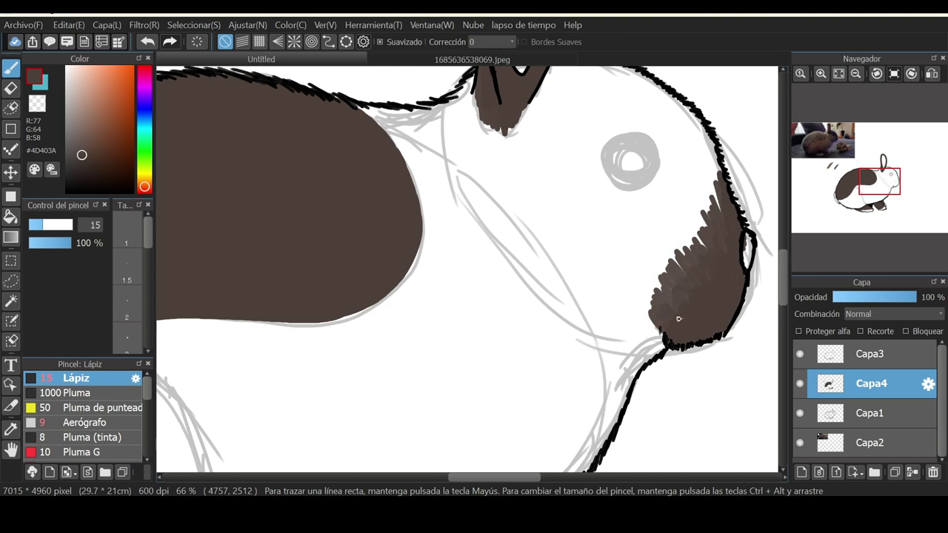
drag(706, 197, 696, 243)
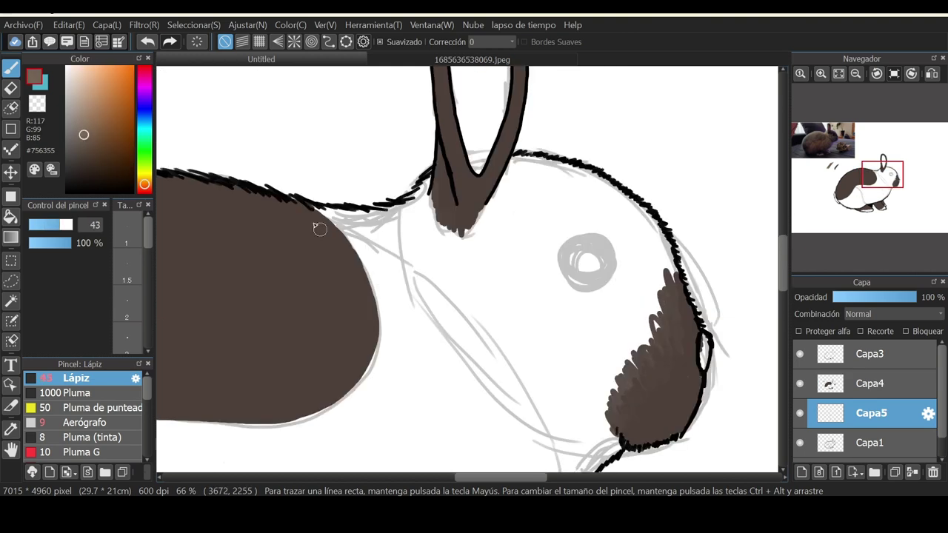
Fill the neck and head with lighter brown #756355 on Capa5, placing the Capa1 sketch layer above the colour layers.
mouse_move(318, 224)
mouse_down()
mouse_move(393, 211)
mouse_move(437, 178)
mouse_move(376, 257)
mouse_move(437, 291)
mouse_move(509, 168)
mouse_move(482, 289)
mouse_move(362, 382)
mouse_up()
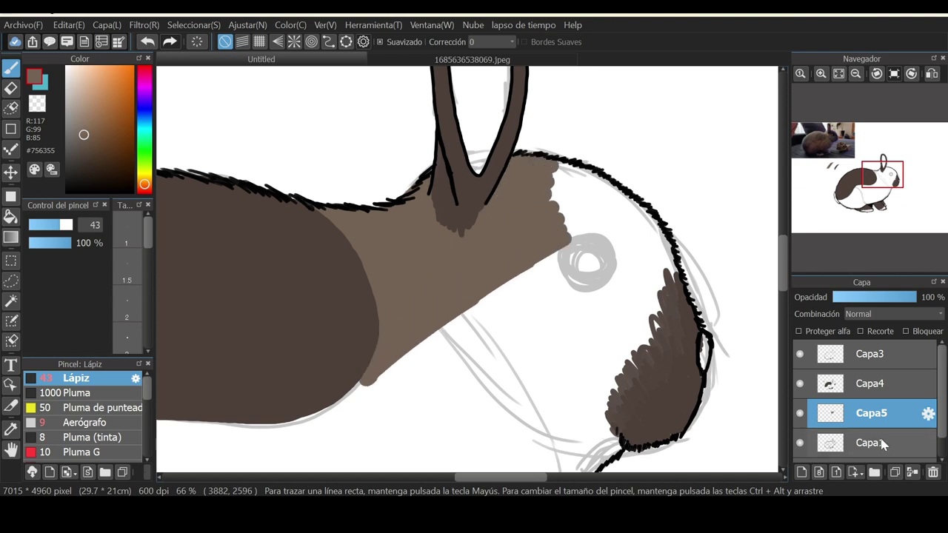
drag(888, 413, 877, 442)
mouse_move(540, 262)
mouse_down()
mouse_move(437, 326)
mouse_move(518, 330)
mouse_move(658, 385)
mouse_up()
mouse_move(643, 348)
mouse_down()
mouse_move(658, 315)
mouse_move(656, 257)
mouse_move(665, 266)
mouse_move(586, 321)
mouse_move(557, 278)
mouse_move(632, 315)
mouse_move(630, 260)
mouse_move(656, 235)
mouse_up()
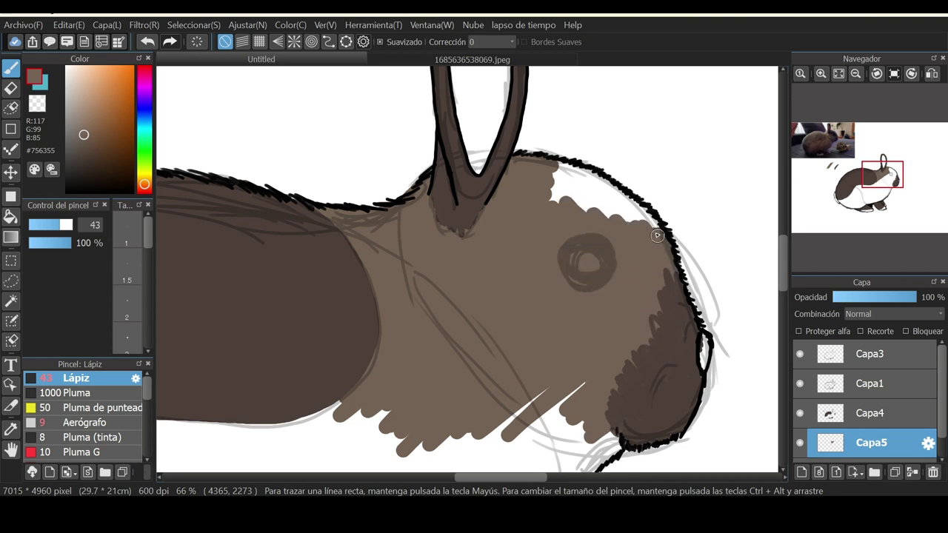
Enlarge the brush and fill the rest of the rabbit's body with brown #756355 on Capa5.
mouse_move(587, 174)
mouse_down()
mouse_move(555, 190)
mouse_move(611, 227)
mouse_move(611, 207)
mouse_move(657, 216)
mouse_move(600, 212)
mouse_move(522, 238)
mouse_move(519, 172)
mouse_move(250, 285)
mouse_up()
scroll(644, 218, down, 5)
click(70, 225)
mouse_move(510, 290)
mouse_down()
mouse_move(622, 244)
mouse_move(588, 313)
mouse_move(503, 394)
mouse_move(419, 389)
mouse_move(412, 213)
mouse_move(224, 315)
mouse_up()
mouse_move(267, 281)
mouse_down()
mouse_move(467, 407)
mouse_move(596, 262)
mouse_up()
mouse_move(654, 229)
mouse_down()
mouse_move(601, 154)
mouse_move(227, 372)
mouse_move(222, 426)
mouse_move(380, 440)
mouse_move(465, 328)
mouse_move(607, 347)
mouse_move(609, 185)
mouse_move(630, 185)
mouse_up()
mouse_move(741, 242)
mouse_down()
mouse_move(718, 252)
mouse_move(671, 234)
mouse_move(519, 326)
mouse_move(313, 290)
mouse_move(391, 330)
mouse_move(453, 305)
mouse_move(463, 284)
mouse_up()
mouse_move(482, 333)
mouse_down()
mouse_move(597, 365)
mouse_move(591, 376)
mouse_up()
mouse_move(314, 165)
mouse_down()
mouse_move(376, 243)
mouse_move(344, 274)
mouse_move(370, 340)
mouse_move(415, 368)
mouse_up()
Fill the inside of the ear with reddish brown #805945 on Capa5 using the size 74 pencil.
drag(333, 237, 338, 227)
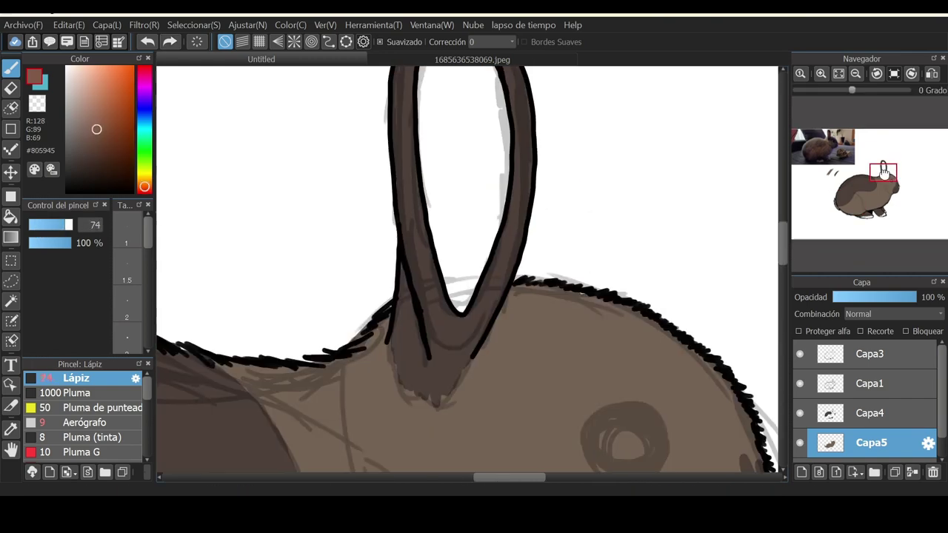
mouse_move(444, 250)
mouse_down()
mouse_move(326, 237)
mouse_move(338, 277)
mouse_move(362, 223)
mouse_move(328, 237)
mouse_up()
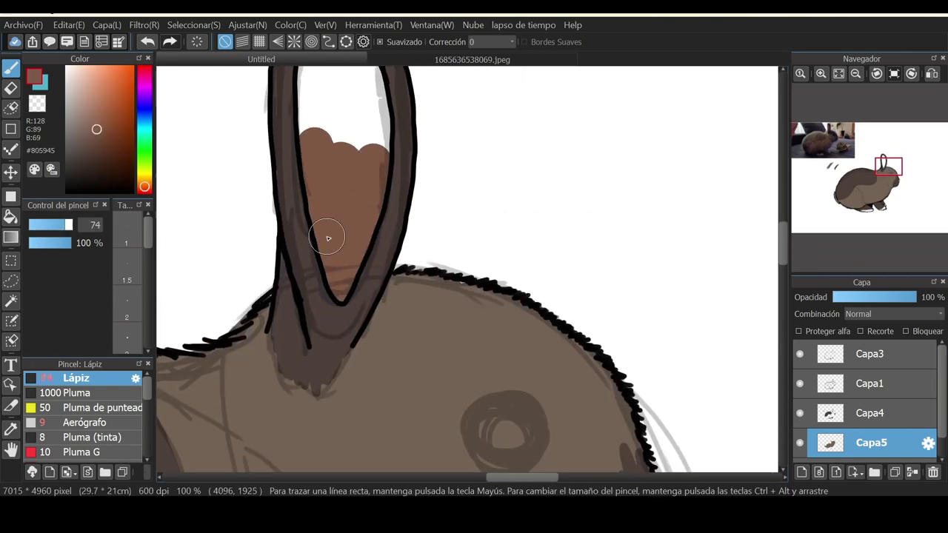
mouse_move(315, 180)
mouse_down()
mouse_move(611, 440)
mouse_move(511, 301)
mouse_move(568, 211)
mouse_move(535, 197)
mouse_up()
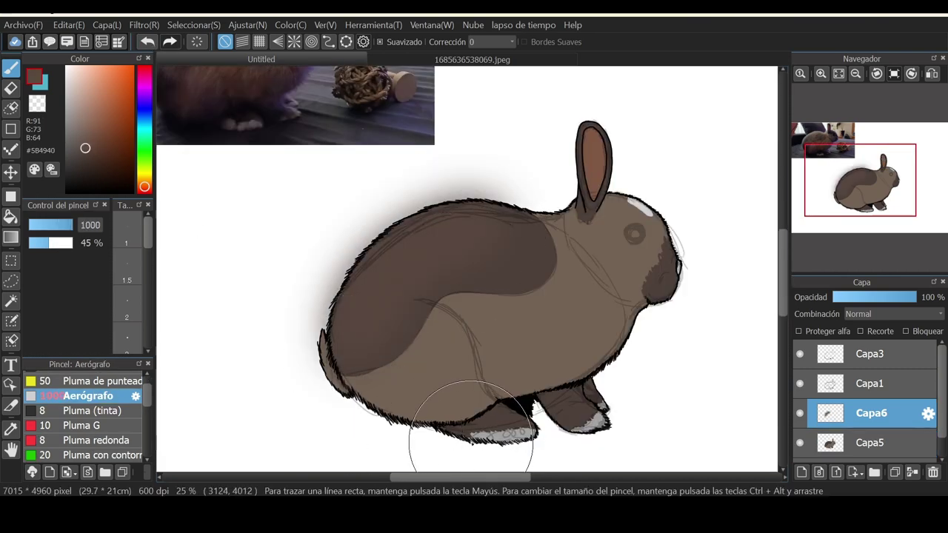
Undo the last airbrush shading and set the Gasa brush to size 1000 for layer Capa6.
click(148, 42)
drag(146, 395, 146, 447)
click(103, 440)
click(72, 224)
Try the Gasa and Papel 2 brushes at size 1000 in #5B4940 over the rabbit's back.
drag(349, 329, 400, 278)
mouse_move(516, 247)
mouse_down()
mouse_move(388, 421)
mouse_move(353, 287)
mouse_up()
click(81, 455)
click(72, 224)
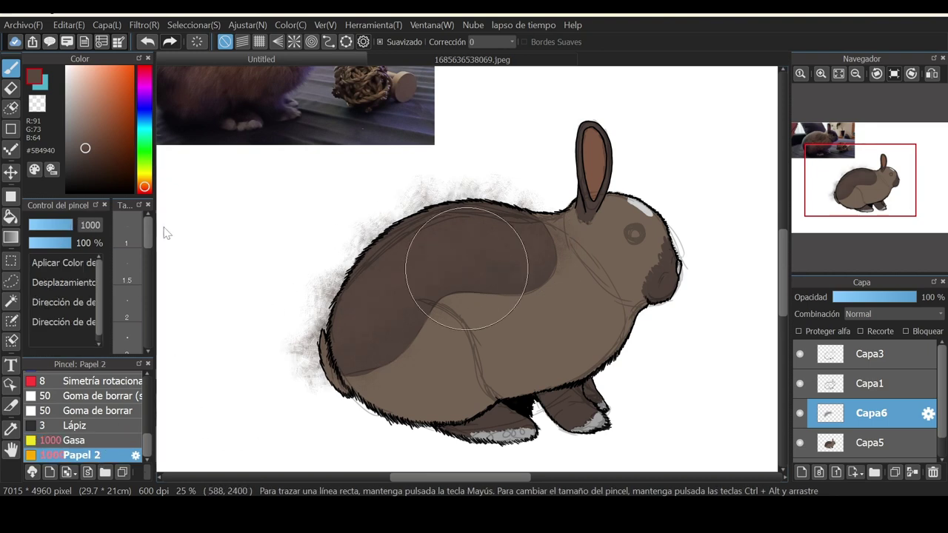
drag(478, 231, 354, 348)
click(81, 441)
mouse_move(348, 300)
mouse_down()
mouse_move(415, 241)
mouse_move(378, 283)
mouse_up()
Undo the test texture strokes on the rabbit's back.
click(148, 43)
click(148, 43)
click(149, 44)
click(149, 45)
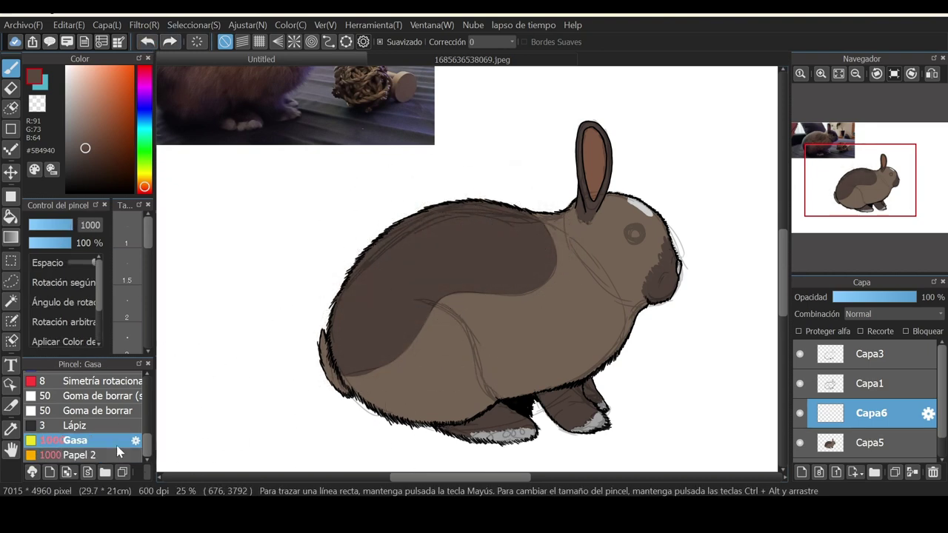
Texture the rabbit's back on Capa6 with the Papel 2 brush in #5B4940 and the Gasa brush in #6D5549.
click(74, 455)
drag(417, 301, 345, 412)
mouse_move(519, 216)
mouse_down()
mouse_move(450, 213)
mouse_move(470, 262)
mouse_up()
click(87, 139)
click(78, 440)
mouse_move(533, 238)
mouse_down()
mouse_move(464, 286)
mouse_move(333, 344)
mouse_up()
Darken the feet and muzzle on Capa6 with the Papel 2 brush in #3A2E29 and the Gasa brush in #4D403B.
click(99, 456)
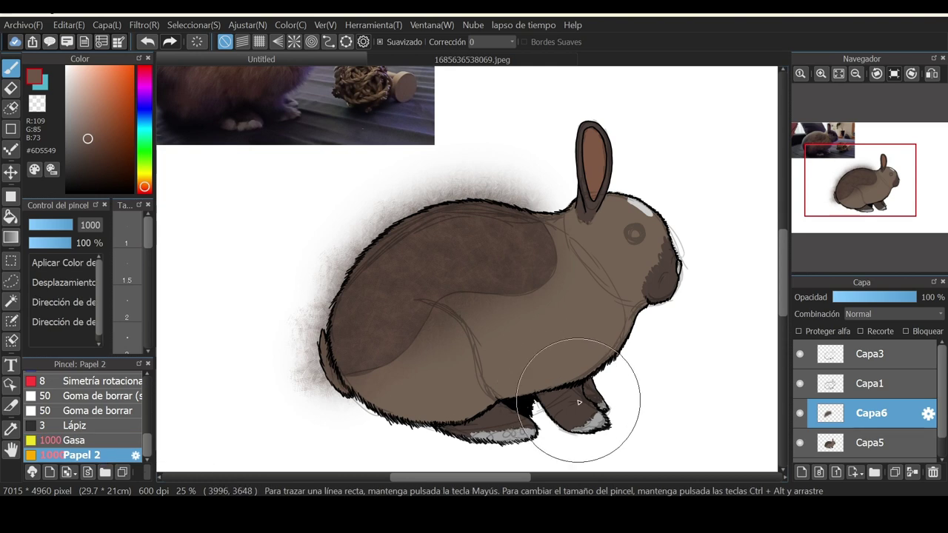
drag(580, 402, 547, 450)
click(148, 42)
right_click(649, 282)
right_click(656, 284)
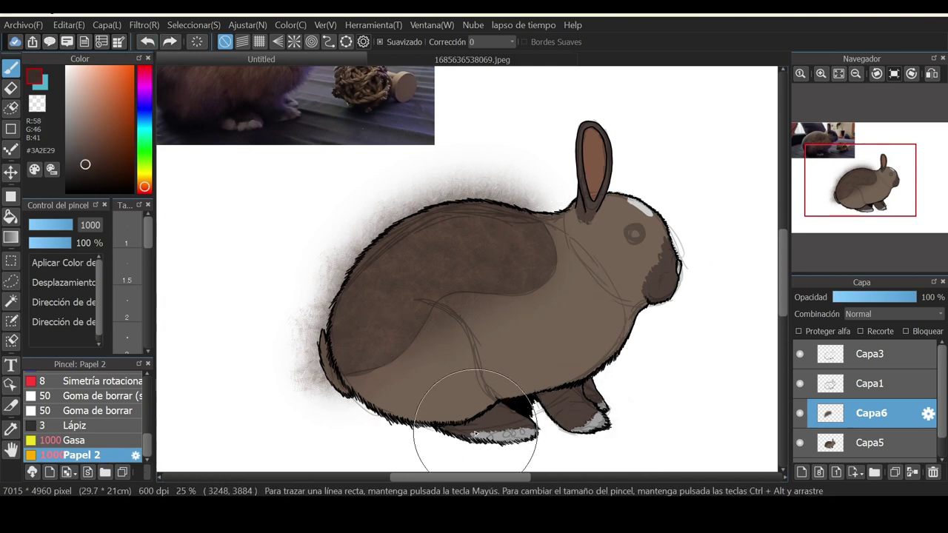
drag(476, 430, 510, 431)
mouse_move(655, 277)
mouse_down()
mouse_move(674, 285)
mouse_move(696, 334)
mouse_move(654, 242)
mouse_up()
click(74, 440)
click(81, 155)
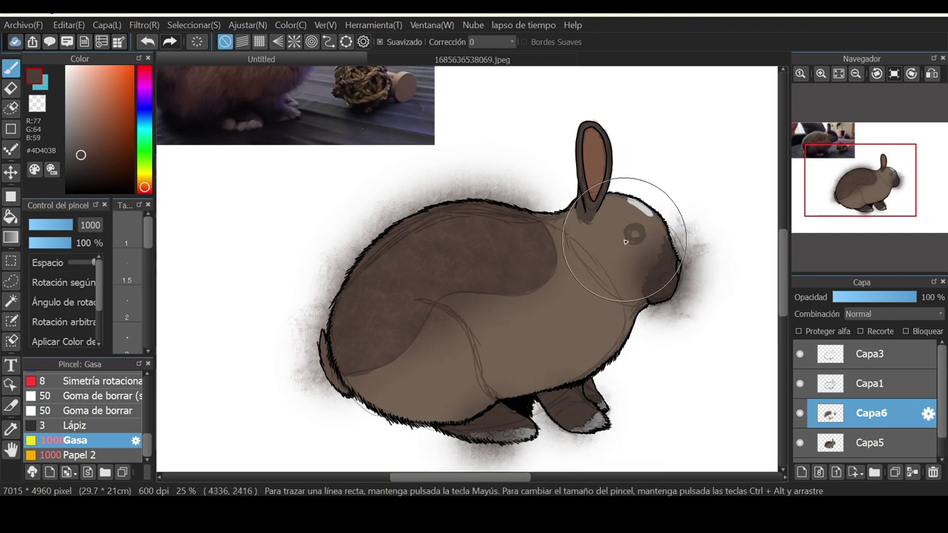
Add layer Capa7 below Capa6 and texture the rabbit's lighter body areas with the Papel 2 brush, starting from brown #756355.
alt+click(535, 326)
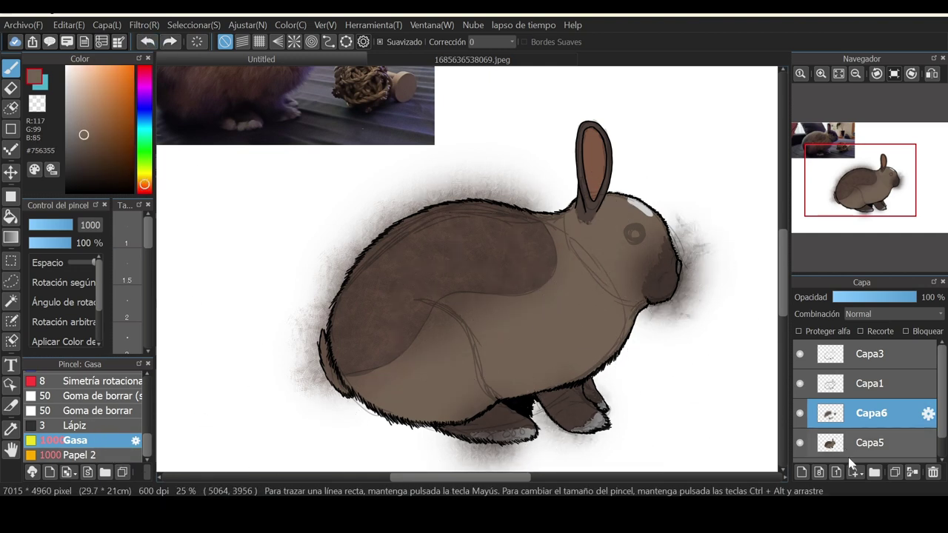
click(801, 472)
drag(868, 414, 866, 449)
click(79, 454)
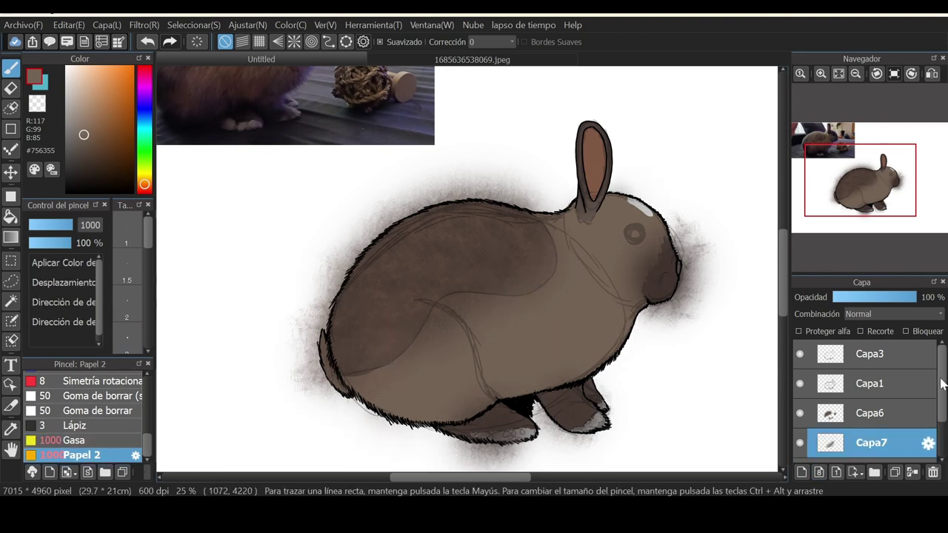
scroll(940, 383, down, 1)
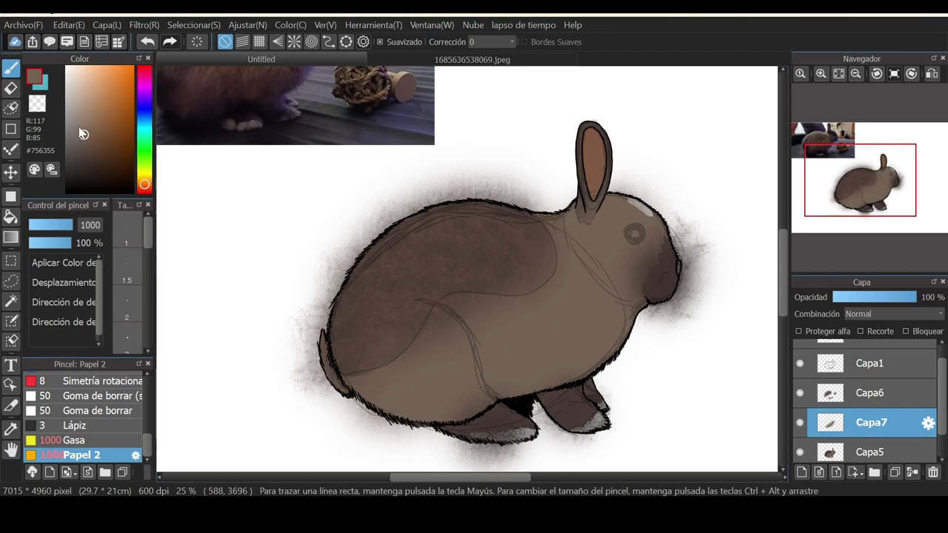
mouse_move(385, 377)
mouse_down()
mouse_move(607, 262)
mouse_move(433, 401)
mouse_up()
Shade the body on Capa7 with the Gasa brush in browns #5E4B3C and #66584C.
click(79, 440)
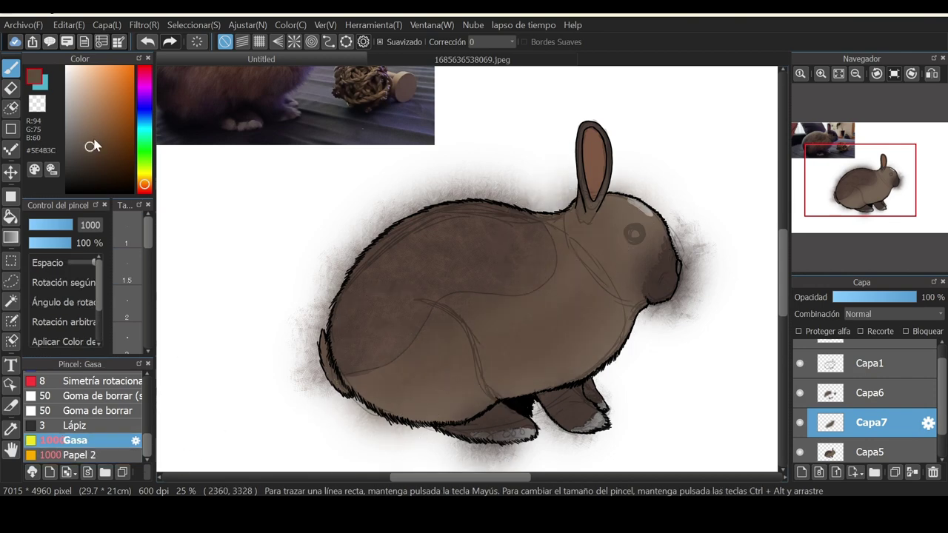
click(94, 157)
click(83, 140)
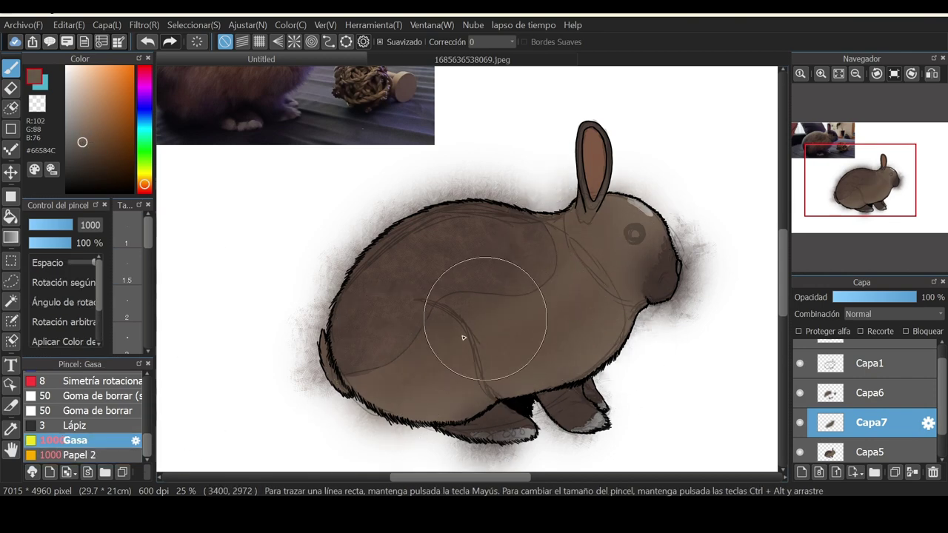
click(827, 164)
drag(827, 163, 858, 180)
scroll(148, 381, up, 5)
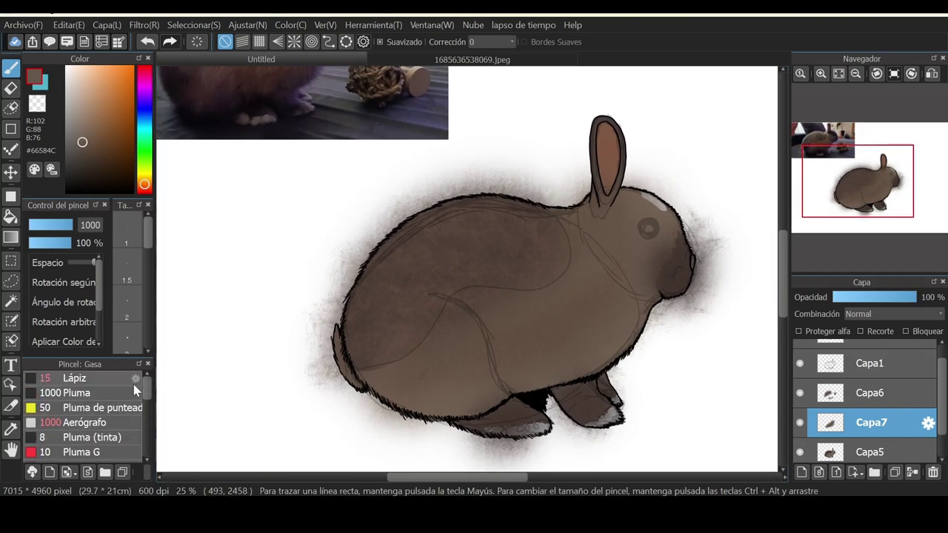
click(11, 88)
click(821, 74)
right_click(624, 210)
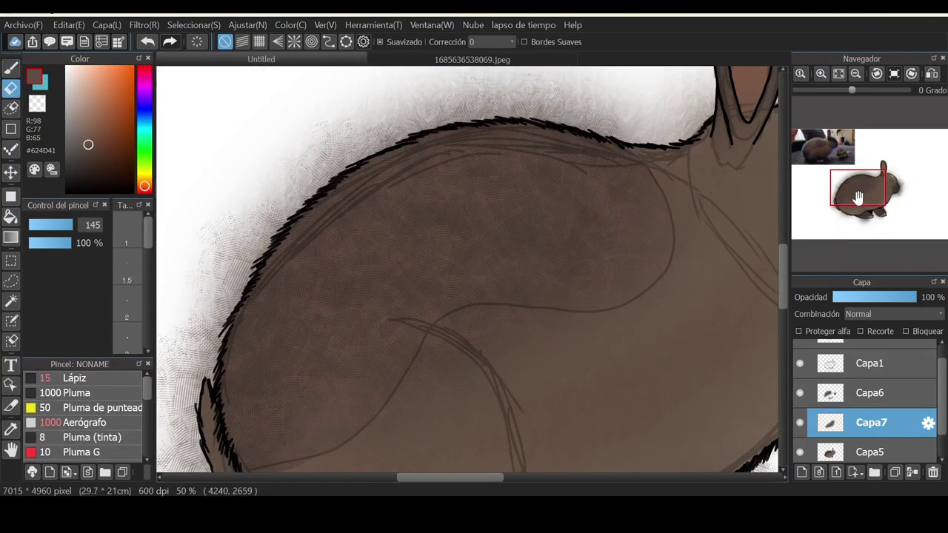
Texture the ear on layer Capa6 with the size 1000 Gasa brush in a dark brown sampled from the drawing.
click(881, 177)
click(844, 395)
drag(147, 388, 151, 442)
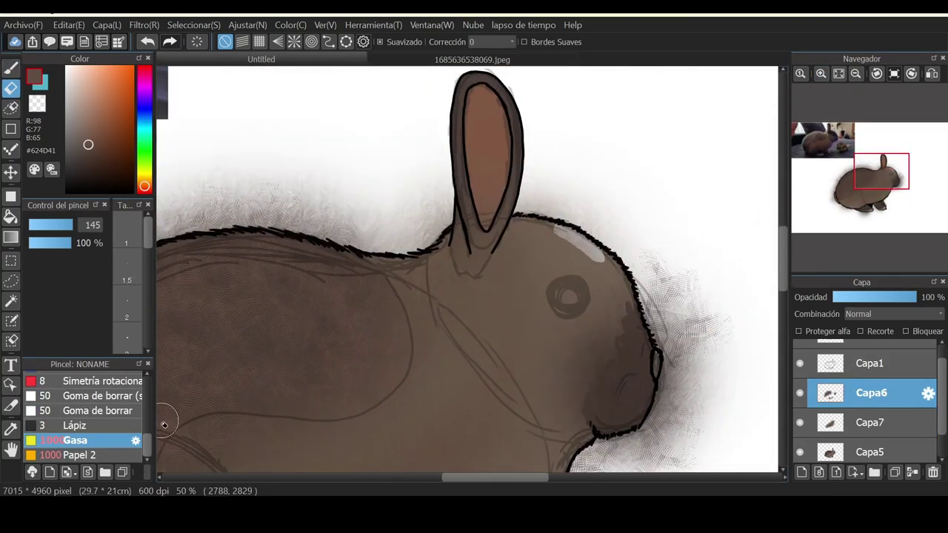
click(99, 439)
mouse_move(508, 152)
mouse_down()
mouse_move(482, 127)
mouse_move(455, 312)
mouse_move(492, 278)
mouse_up()
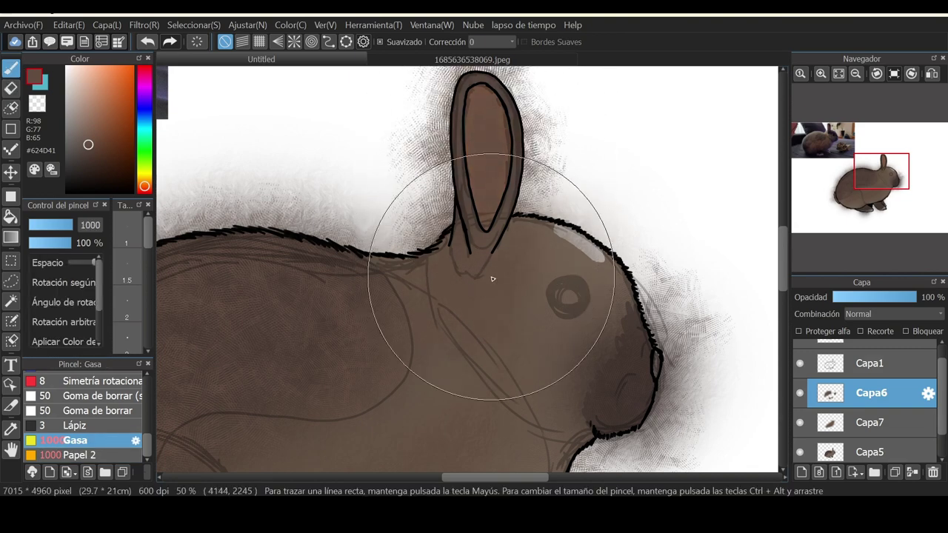
mouse_move(943, 397)
mouse_down()
mouse_move(944, 385)
mouse_move(945, 417)
mouse_move(943, 389)
mouse_up()
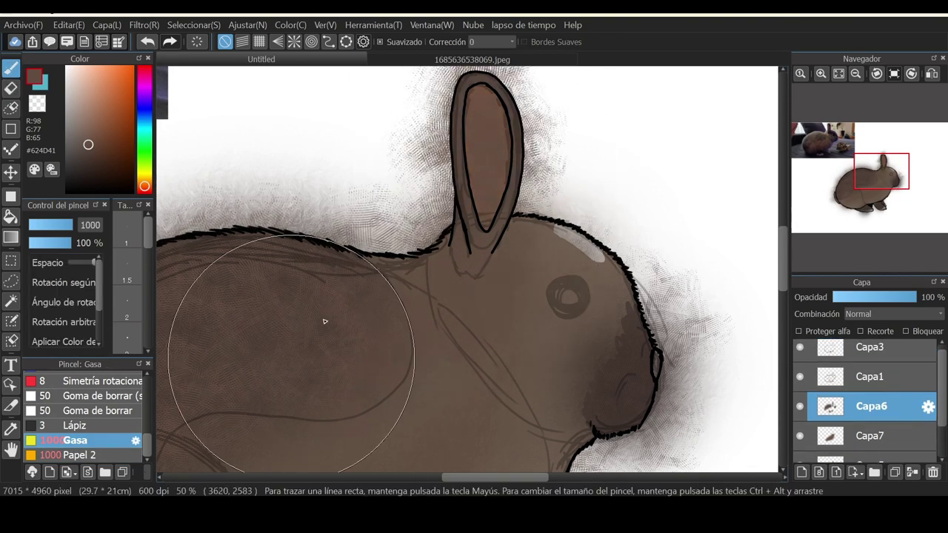
key(ctrl+z)
key(ctrl+z)
key(ctrl+z)
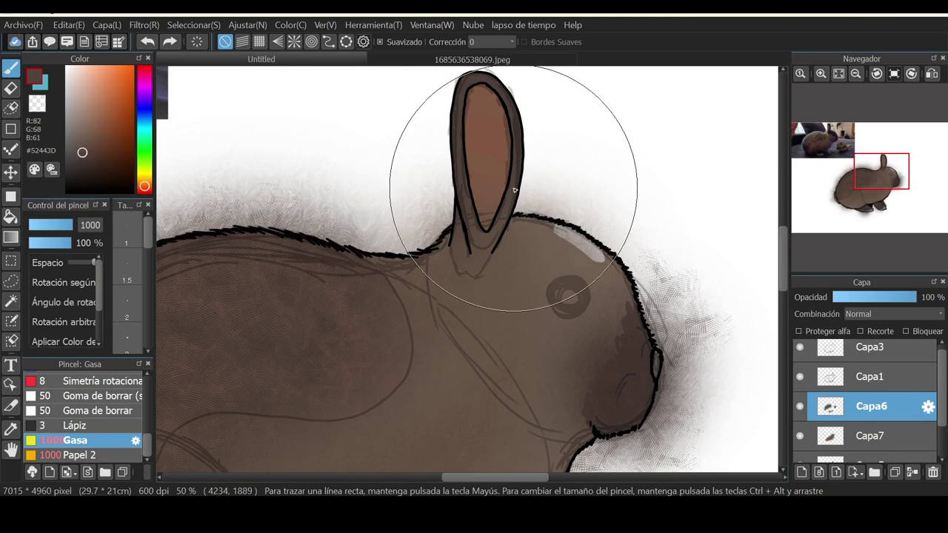
right_click(520, 149)
mouse_move(480, 119)
mouse_down()
mouse_move(488, 227)
mouse_move(492, 148)
mouse_up()
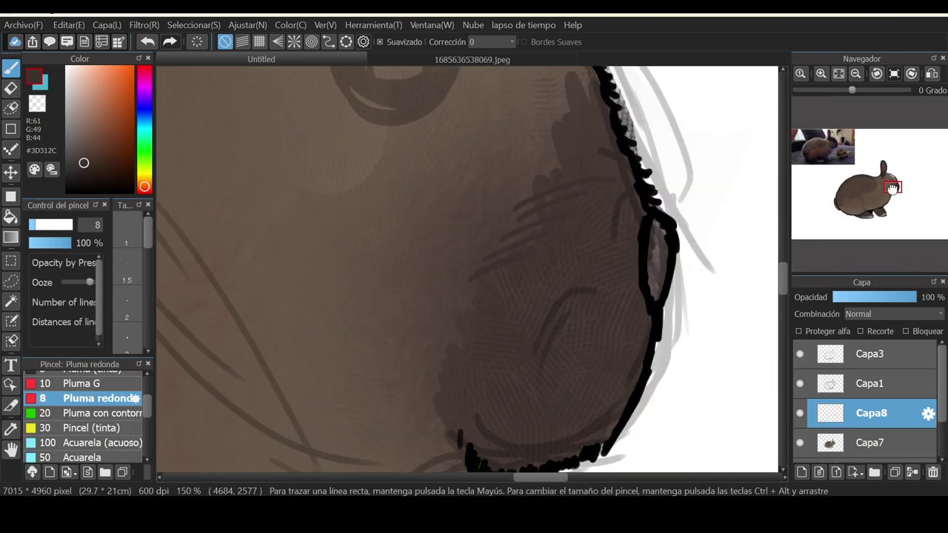
Draw short dark fur strokes along the muzzle patch's rear edge on Capa8 with the size 8 Pluma redonda in #3D312C.
drag(452, 358, 482, 375)
drag(456, 275, 481, 313)
drag(458, 255, 483, 293)
drag(464, 236, 488, 277)
mouse_move(474, 204)
mouse_down()
mouse_move(506, 257)
mouse_move(509, 224)
mouse_up()
drag(495, 151, 524, 199)
drag(524, 146, 554, 177)
Extend the dark fur strokes from the muzzle up along the bridge of the nose on Capa8.
click(893, 169)
drag(893, 170, 891, 190)
click(856, 75)
click(856, 76)
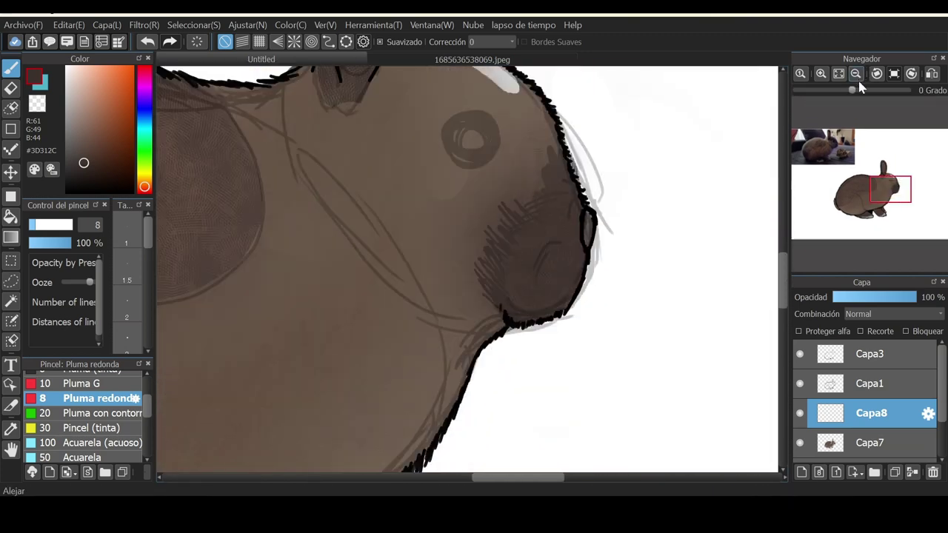
click(883, 184)
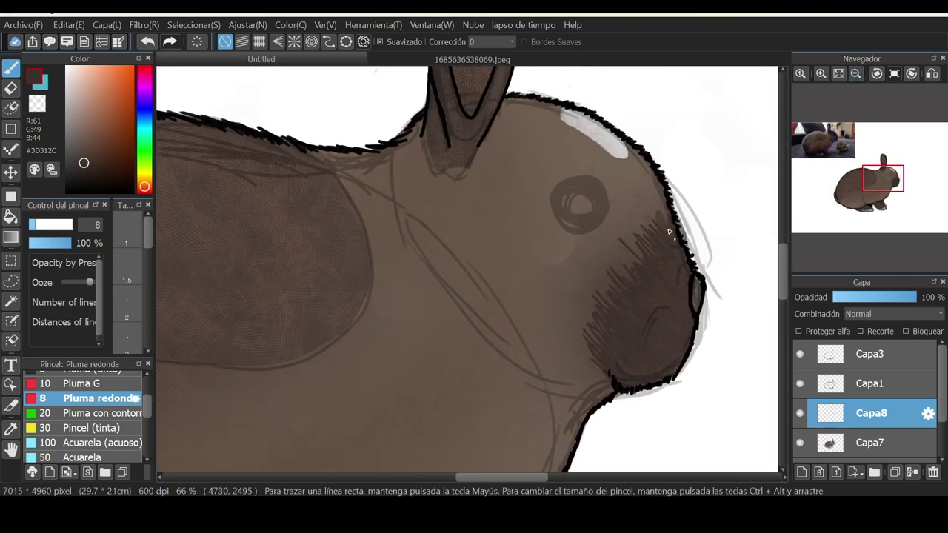
key(ctrl+z)
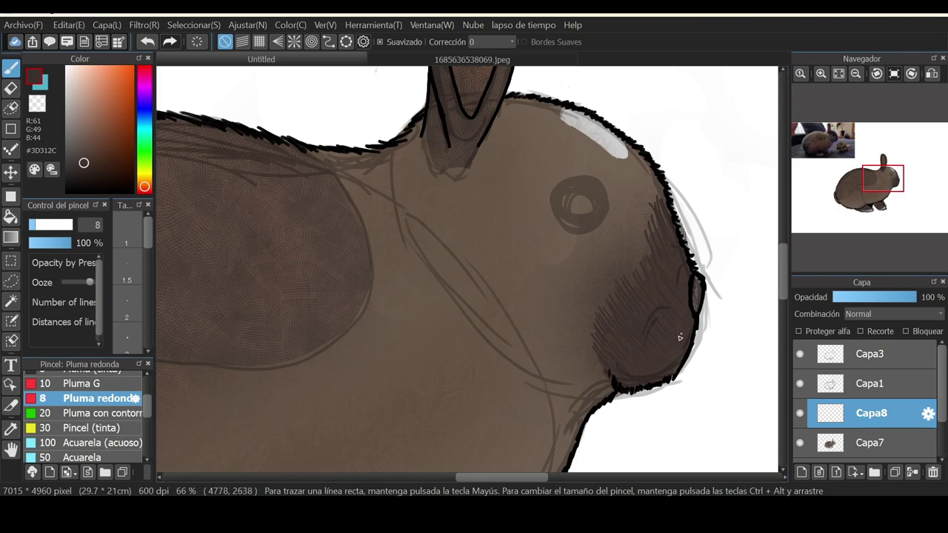
Cover the dark patch on the rabbit's back with long #3D312C fur strokes on Capa8 using the size 8 Pluma redonda.
scroll(488, 225, down, 3)
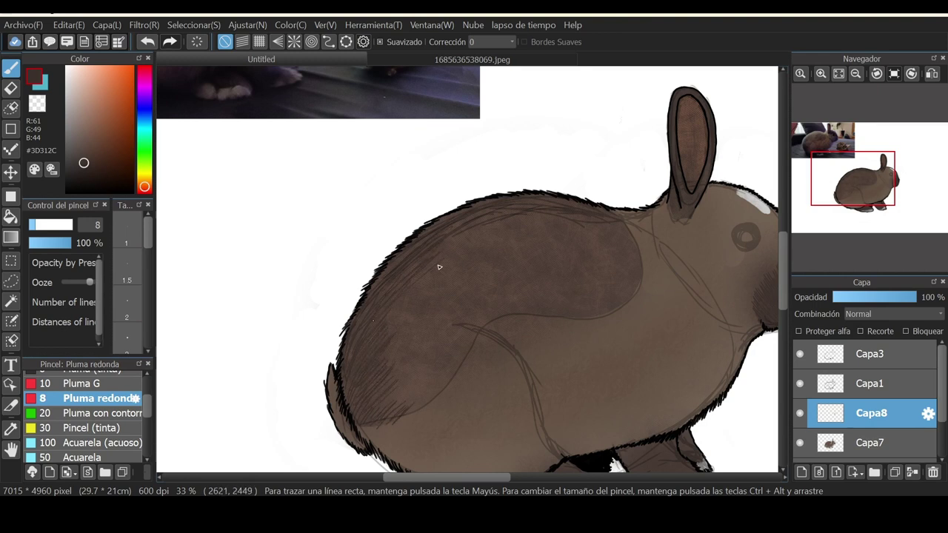
key(ctrl+z)
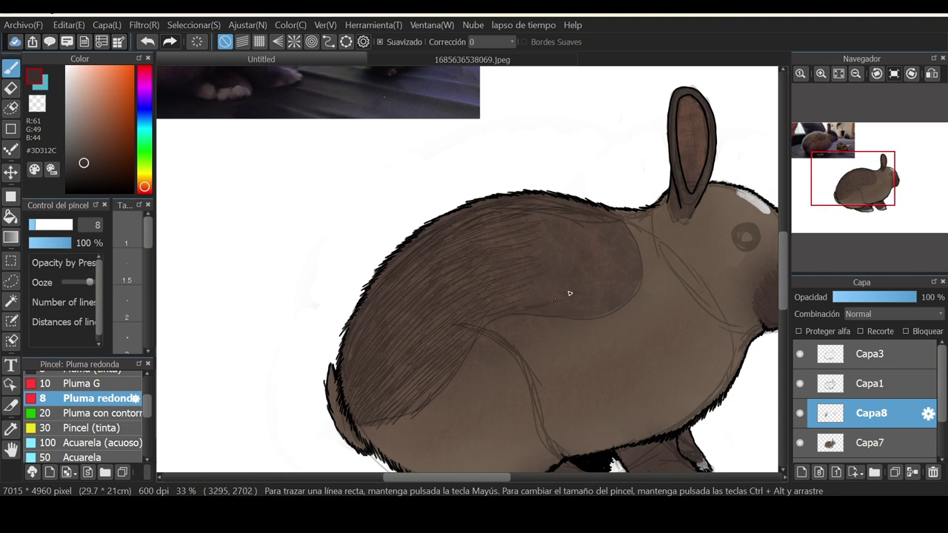
drag(570, 293, 388, 222)
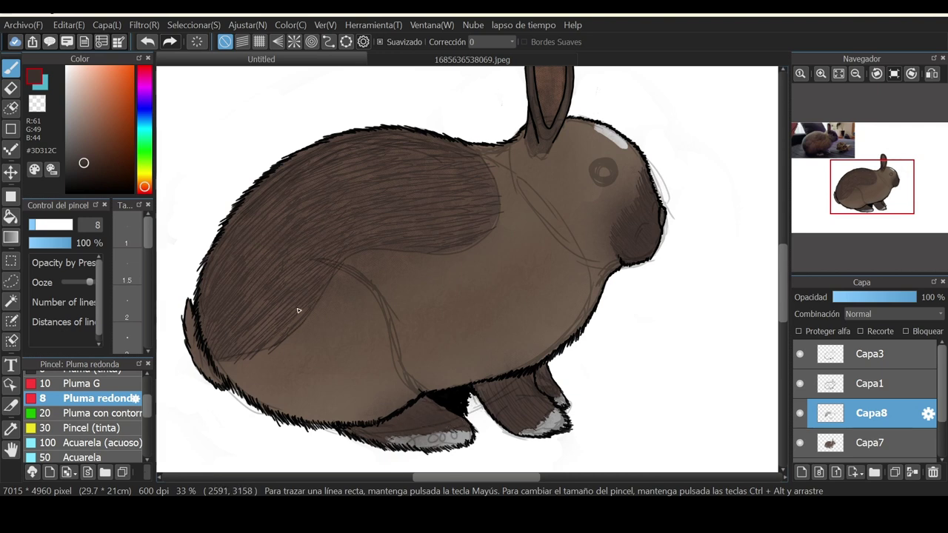
scroll(544, 239, up, 3)
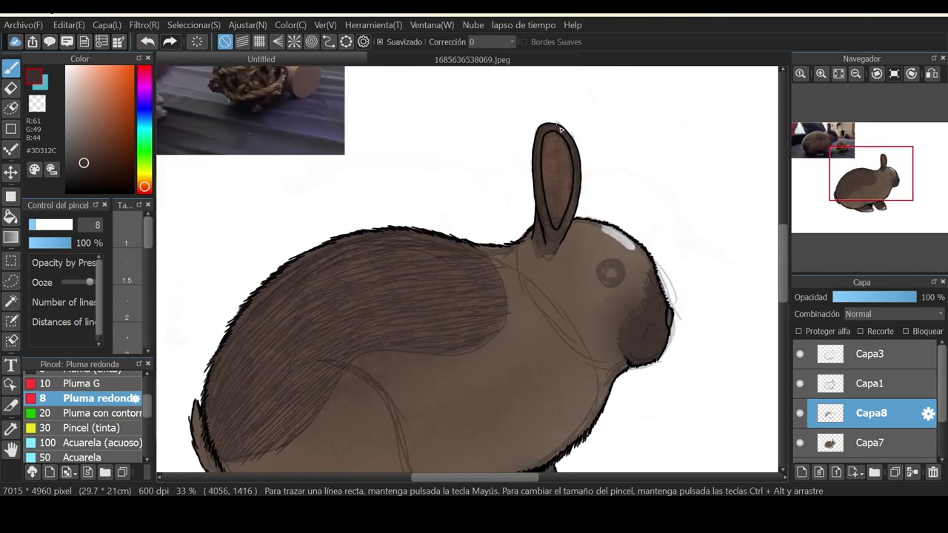
Erase the dark texture inside the ear on Capa7 with the size 39 eraser at 100% opacity.
click(871, 443)
key(e)
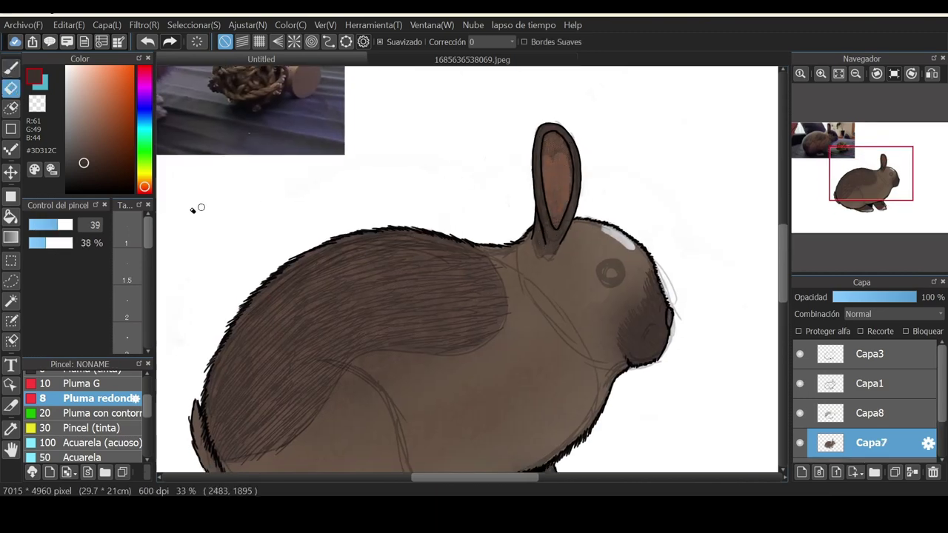
click(72, 243)
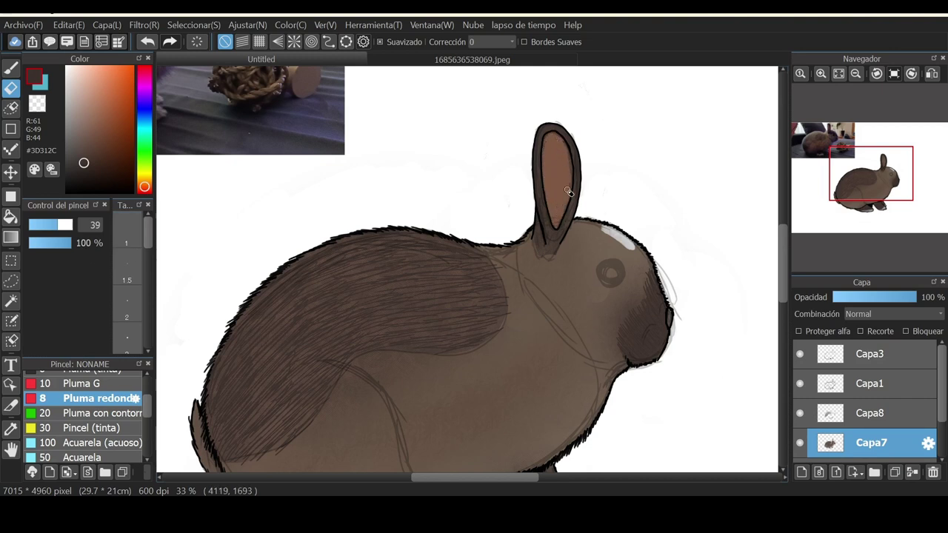
scroll(887, 415, down, 2)
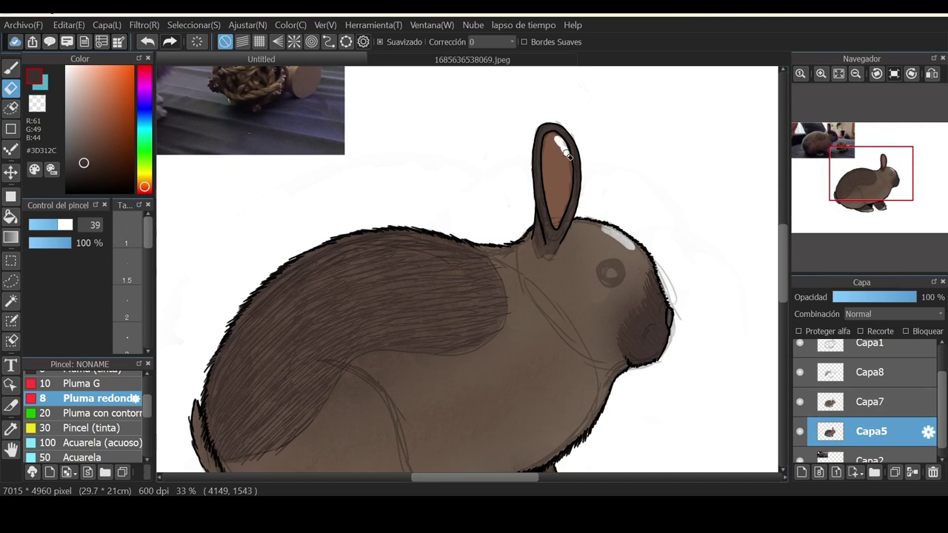
Add more #3D312C fur strokes along the dark back patch's lower edge on Capa8 with the size 8 Pluma redonda.
click(887, 377)
key(b)
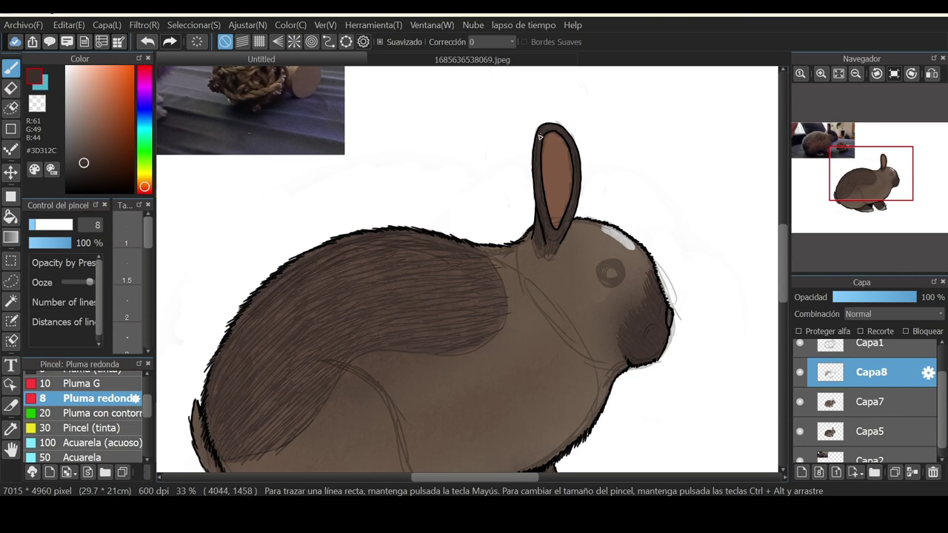
scroll(430, 200, down, 3)
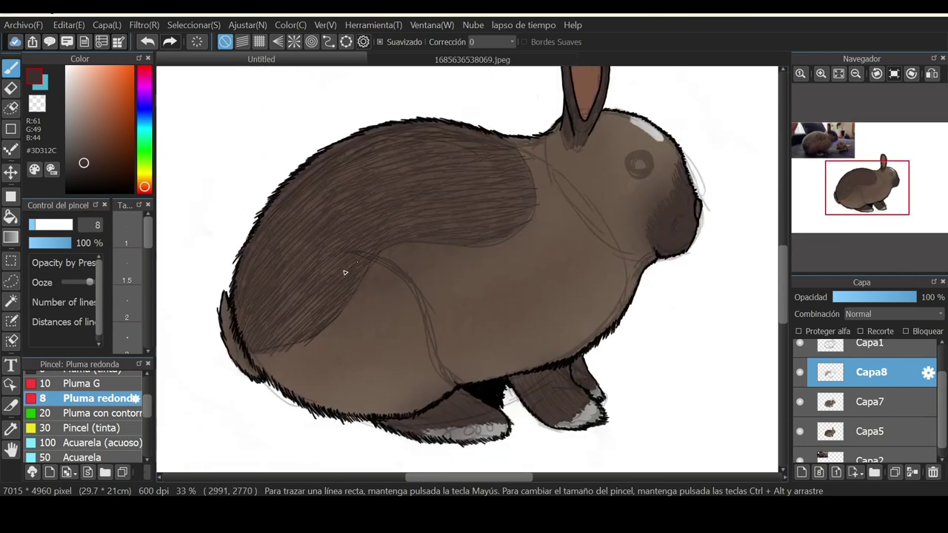
mouse_move(345, 273)
mouse_down()
mouse_move(311, 313)
mouse_move(284, 308)
mouse_move(303, 261)
mouse_move(257, 254)
mouse_move(249, 286)
mouse_move(330, 322)
mouse_up()
mouse_move(480, 233)
mouse_down()
mouse_move(515, 227)
mouse_move(457, 210)
mouse_up()
drag(594, 283, 565, 271)
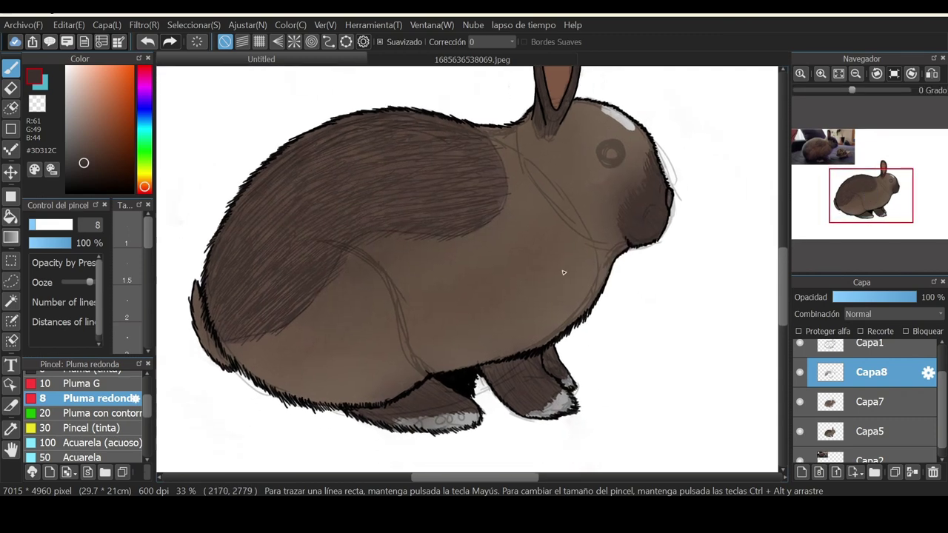
Try out lighter browns such as #5F4B3C and #6C5247 as the fur colour for the rabbit's flank.
right_click(539, 317)
click(91, 146)
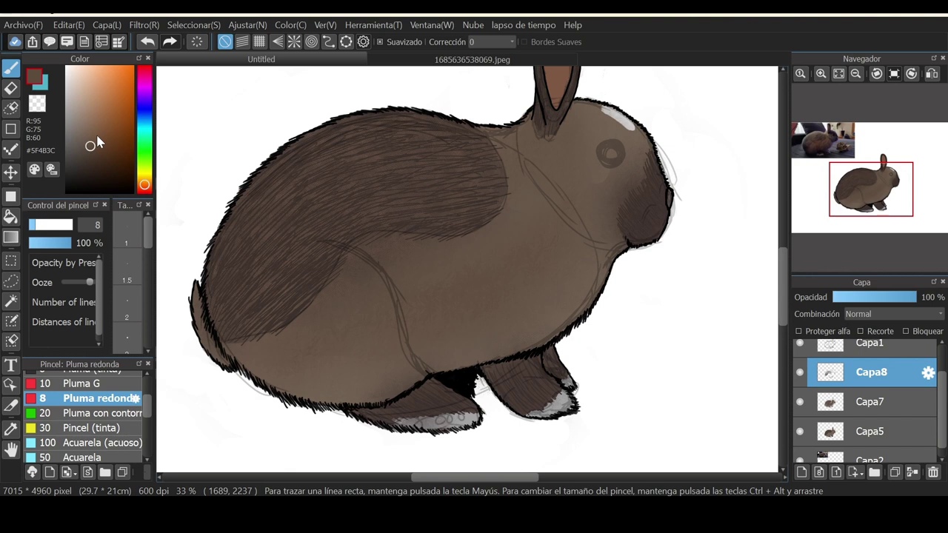
alt+click(407, 242)
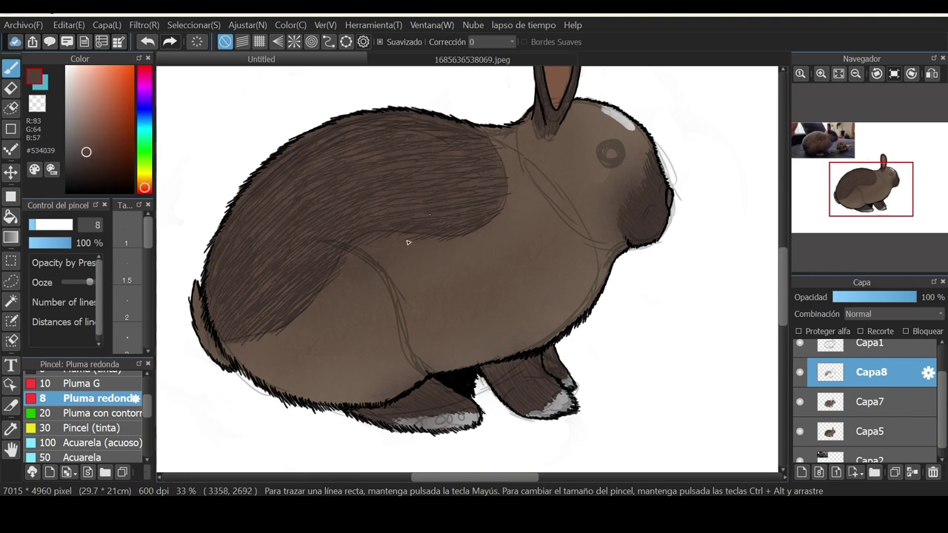
click(91, 150)
click(88, 139)
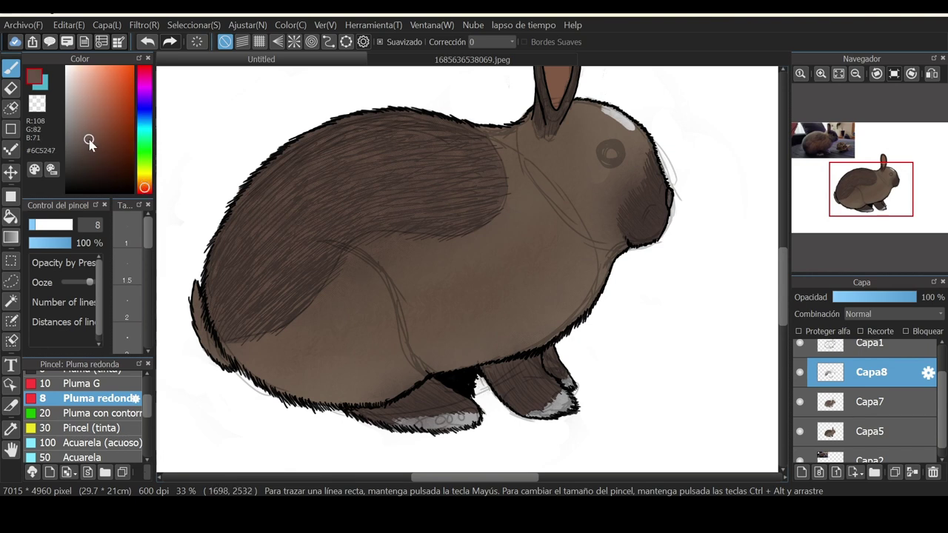
Layer darker #322722 fur strokes over the whole dark patch on the rabbit's back on Capa8.
alt+click(506, 216)
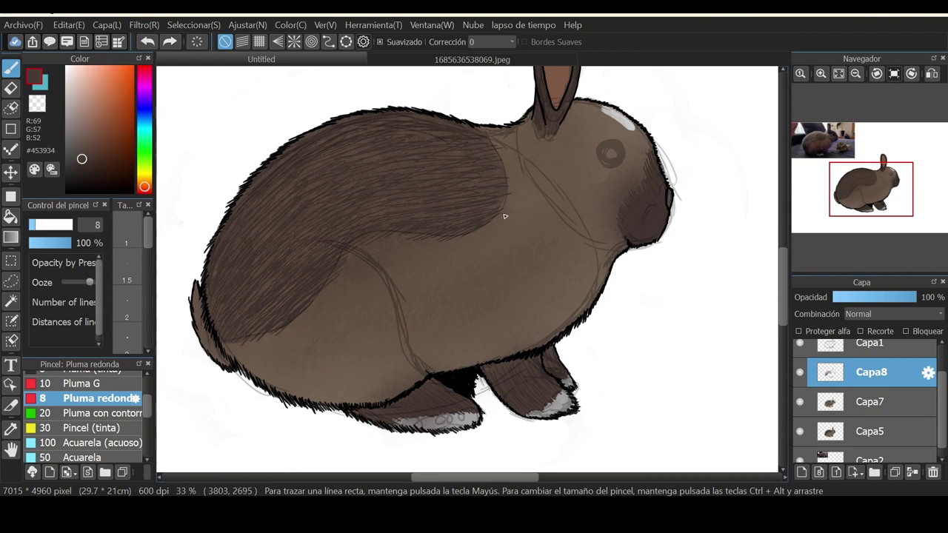
click(86, 169)
drag(345, 173, 312, 189)
drag(293, 279, 270, 299)
mouse_move(275, 256)
mouse_down()
mouse_move(283, 282)
mouse_move(309, 303)
mouse_move(263, 297)
mouse_move(237, 213)
mouse_move(277, 193)
mouse_move(230, 241)
mouse_move(230, 259)
mouse_move(294, 236)
mouse_move(324, 253)
mouse_move(343, 242)
mouse_move(253, 277)
mouse_move(279, 233)
mouse_move(288, 155)
mouse_move(243, 196)
mouse_move(358, 162)
mouse_move(379, 122)
mouse_move(343, 137)
mouse_move(306, 197)
mouse_move(339, 199)
mouse_move(320, 159)
mouse_move(358, 179)
mouse_move(402, 177)
mouse_move(373, 221)
mouse_move(331, 217)
mouse_move(379, 171)
mouse_move(372, 163)
mouse_move(399, 234)
mouse_move(428, 217)
mouse_move(381, 220)
mouse_move(386, 202)
mouse_move(326, 144)
mouse_up()
drag(875, 180, 882, 173)
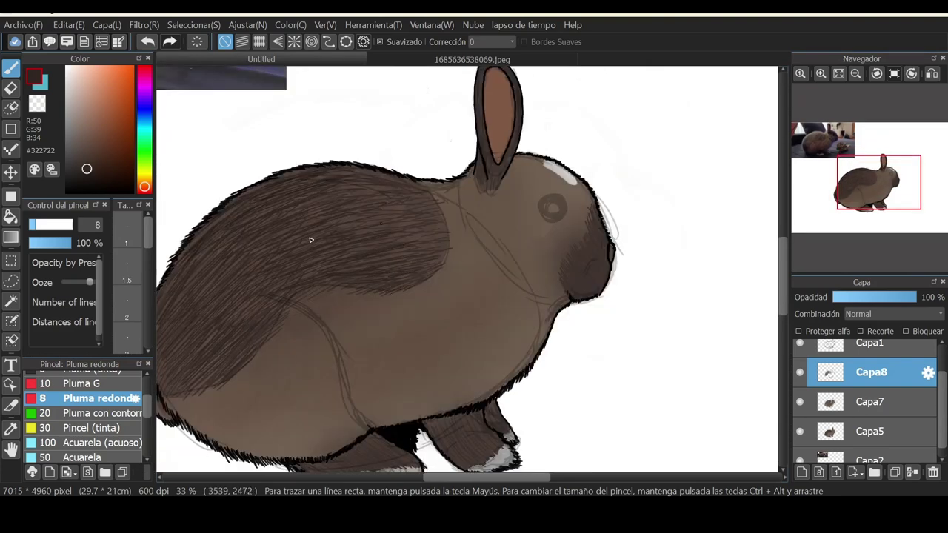
mouse_move(322, 183)
mouse_down()
mouse_move(403, 228)
mouse_move(344, 176)
mouse_move(461, 263)
mouse_move(417, 200)
mouse_move(333, 191)
mouse_move(437, 223)
mouse_up()
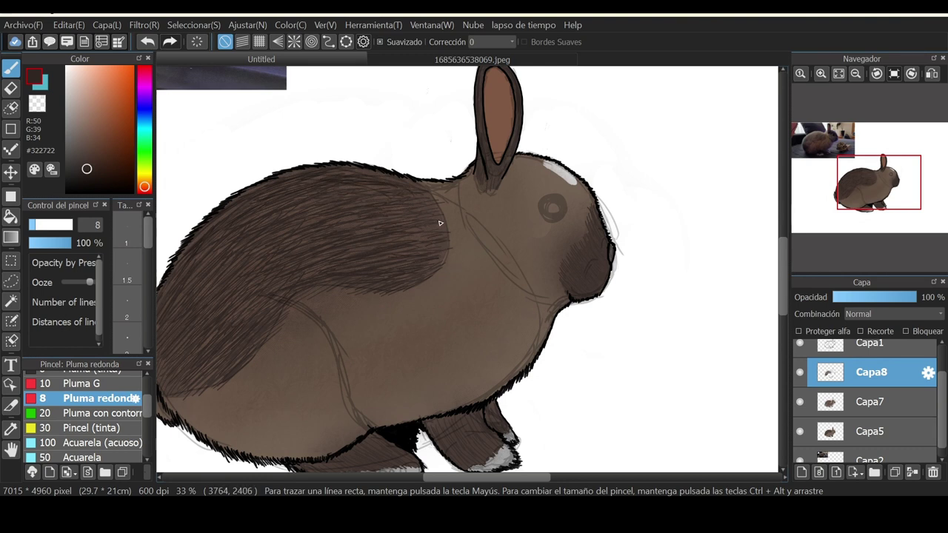
drag(427, 186, 435, 225)
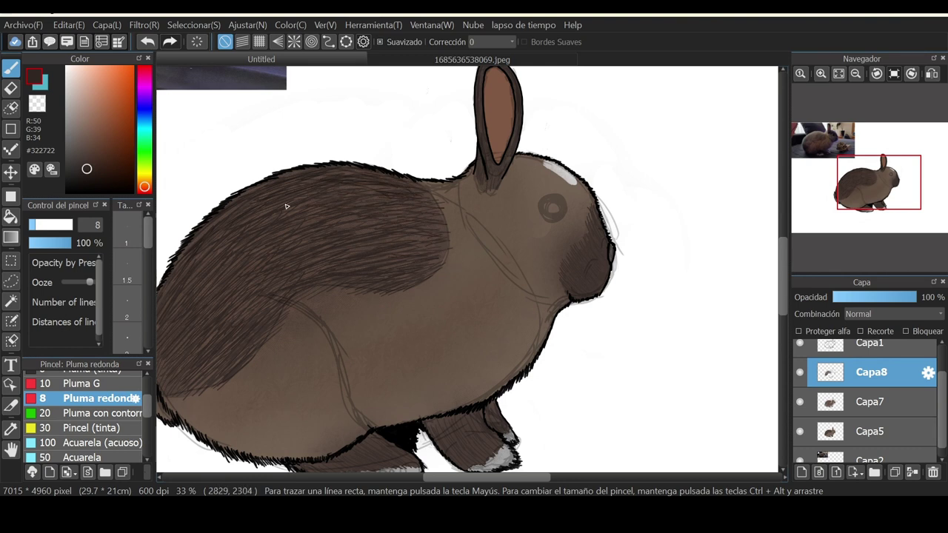
Try fur strokes in #52473F on the flank beneath the dark patch, testing #6C5B4E and #644B39 as alternatives.
scroll(287, 207, down, 5)
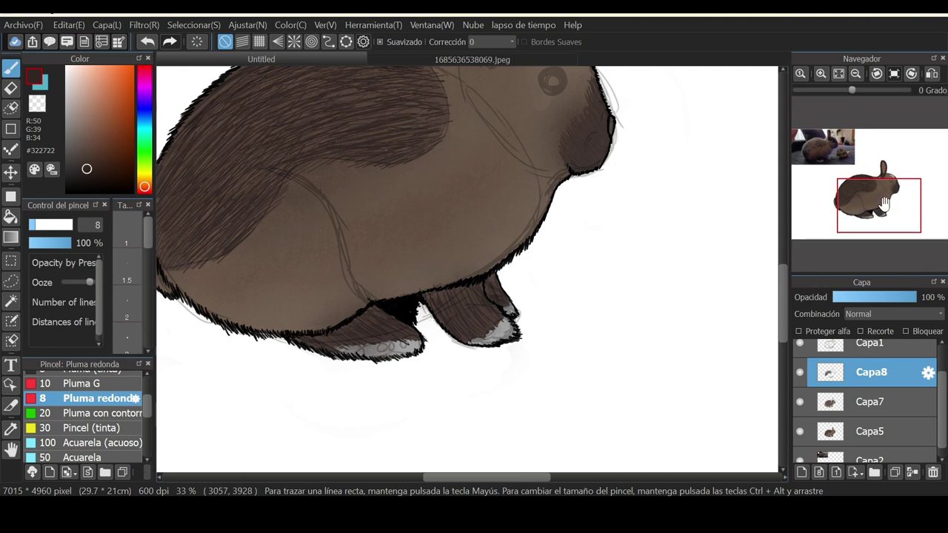
drag(879, 208, 878, 190)
drag(87, 149, 81, 154)
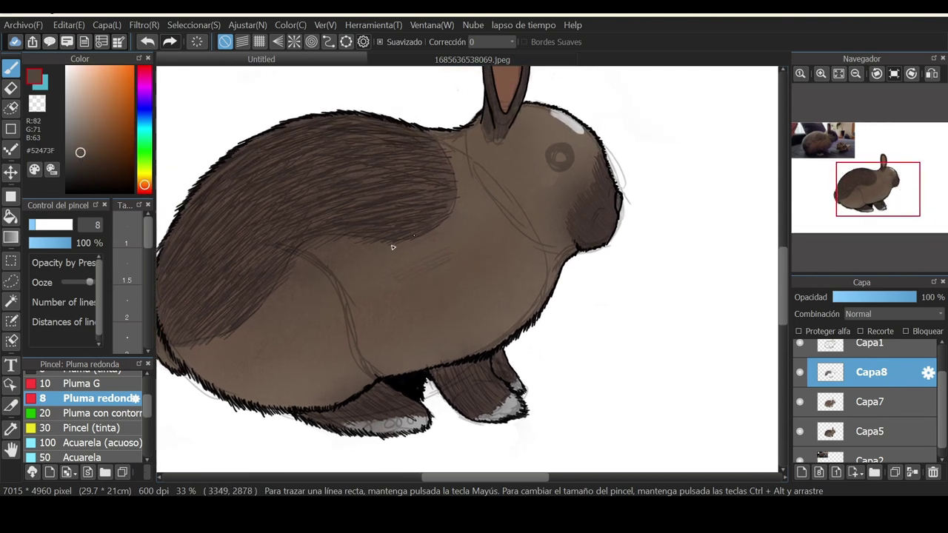
key(ctrl+z)
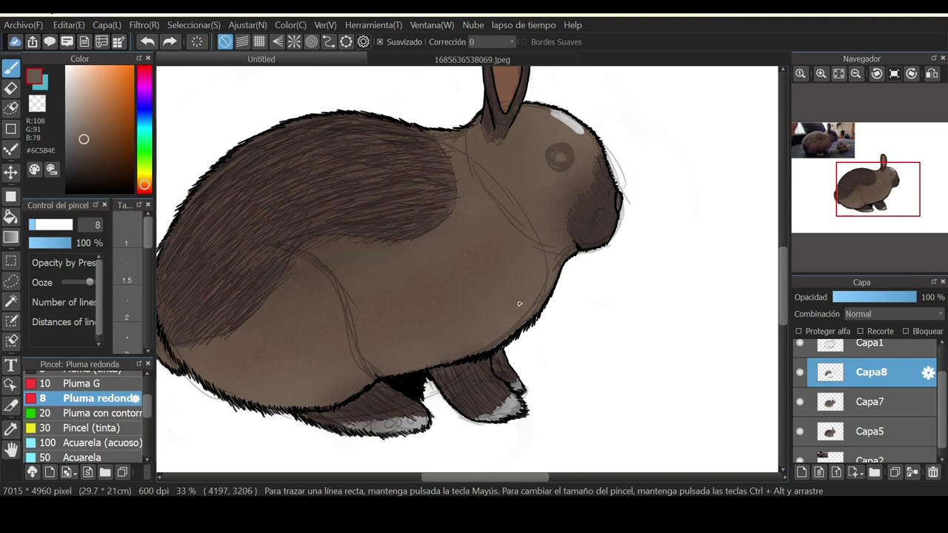
click(94, 144)
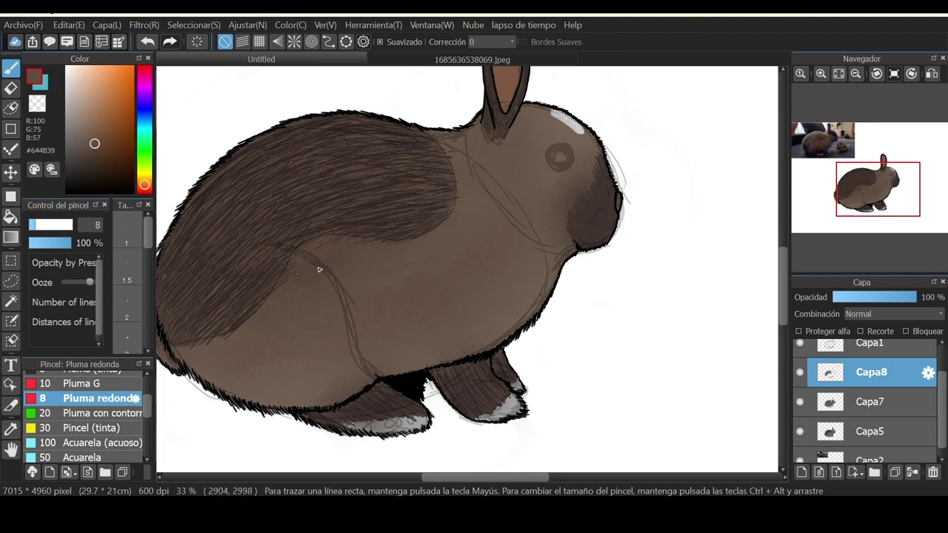
Blend the dark patch's lower edge into the flank with fur strokes in brown #615146 on Capa8.
drag(222, 338, 288, 279)
right_click(468, 244)
drag(331, 249, 290, 278)
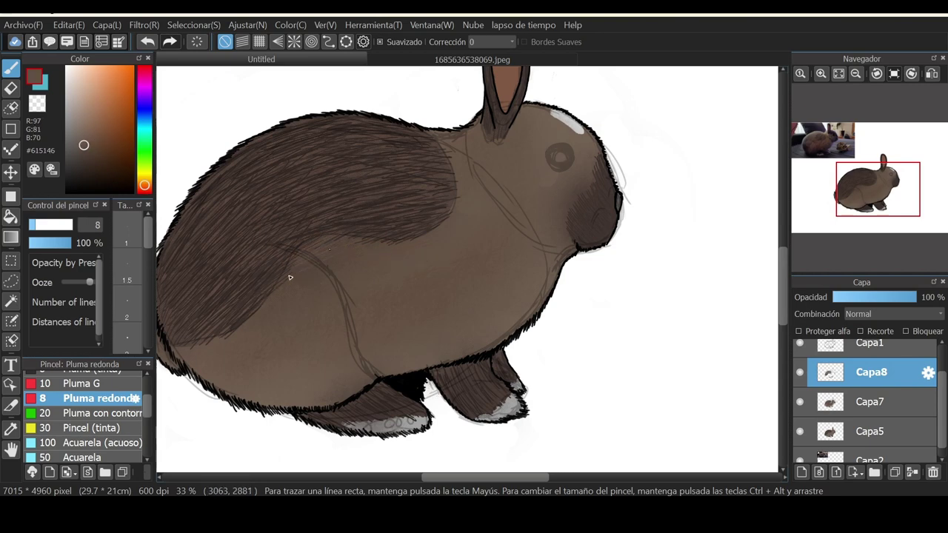
mouse_move(863, 193)
mouse_down()
mouse_move(846, 209)
mouse_move(870, 201)
mouse_up()
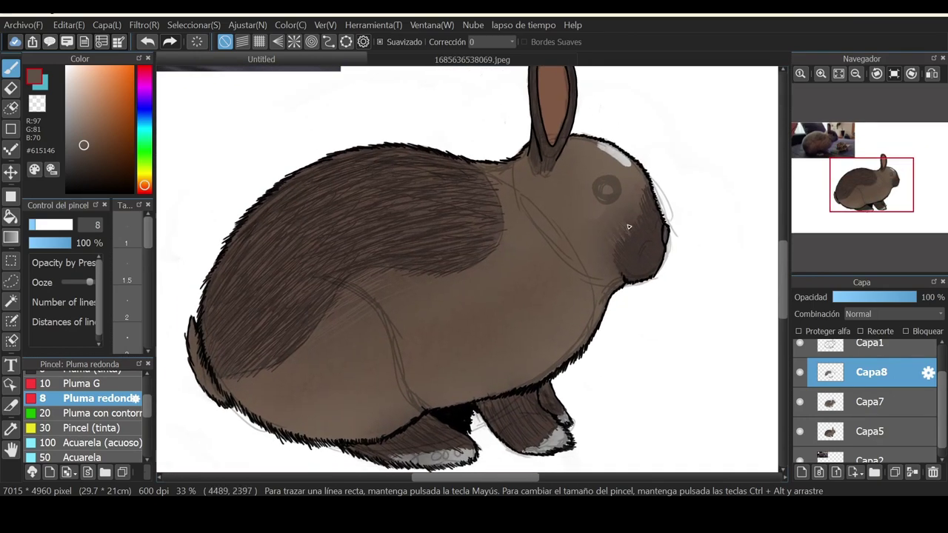
Try #615146 fur strokes over the white highlight on the rabbit's forehead.
drag(631, 167, 606, 148)
drag(622, 164, 610, 153)
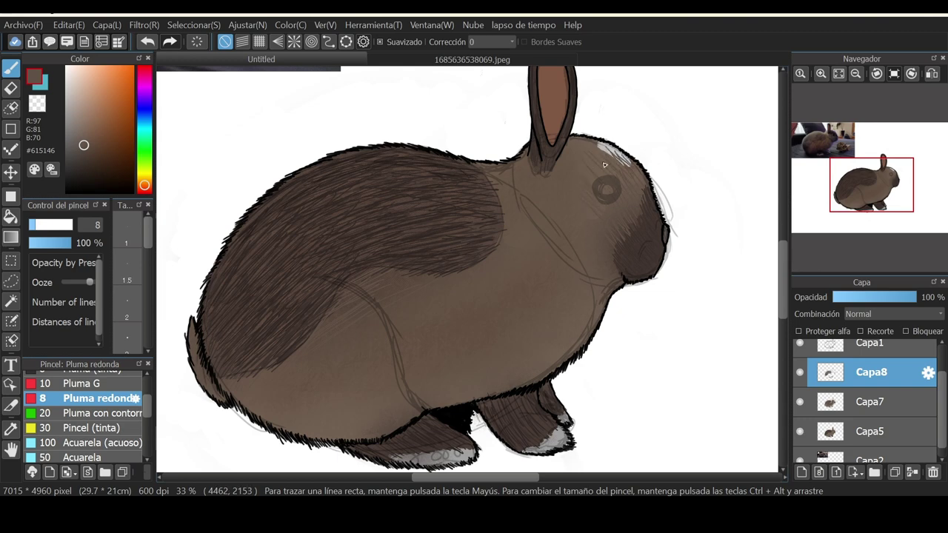
key(ctrl+z)
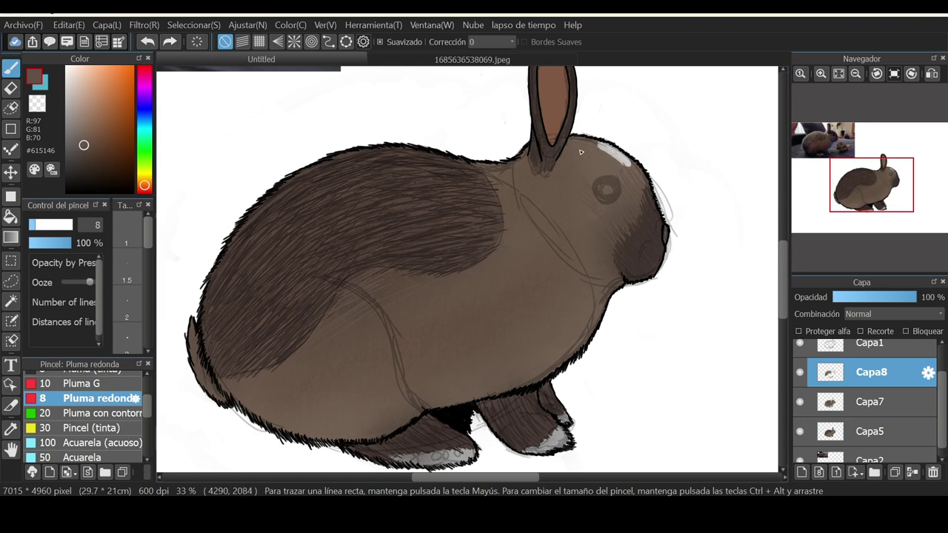
Try adding a new layer beneath Capa8 for fur strokes in #544236.
click(801, 472)
drag(864, 373, 864, 405)
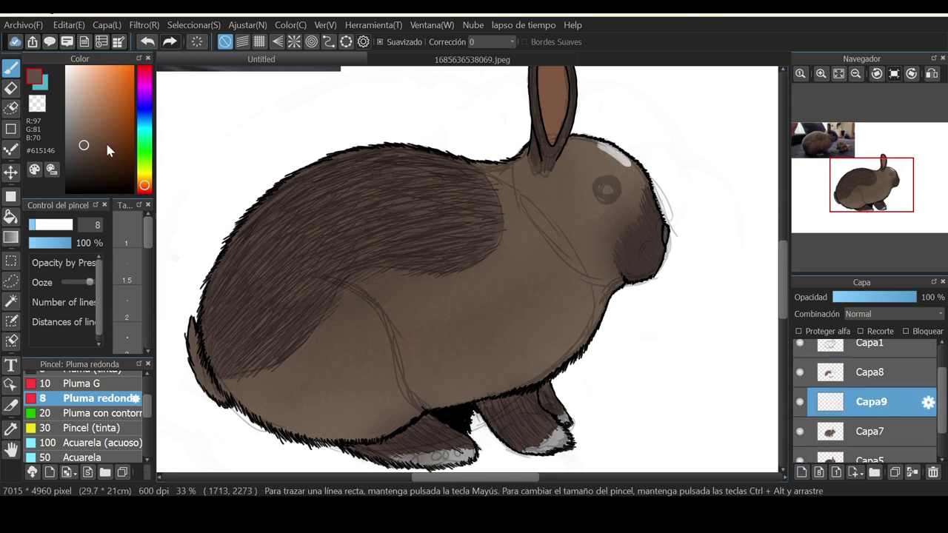
click(89, 151)
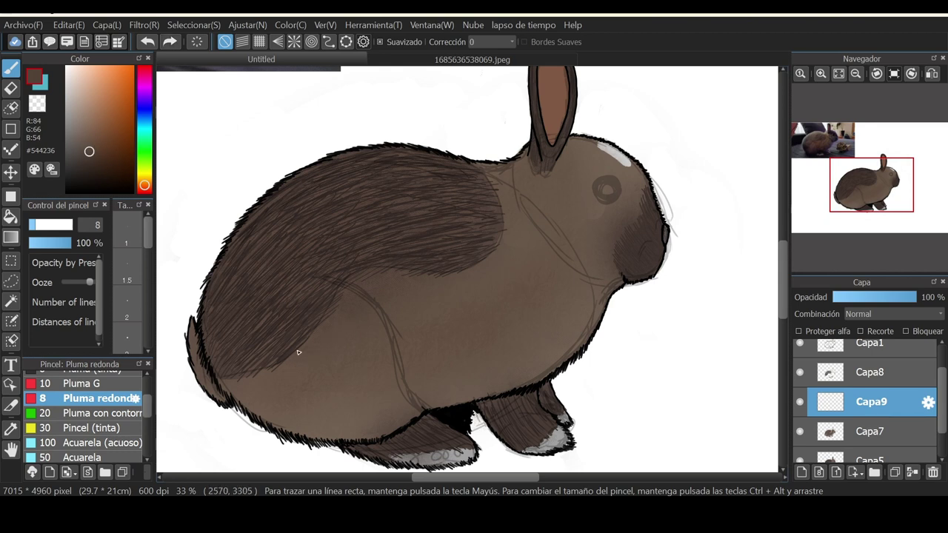
key(ctrl+z)
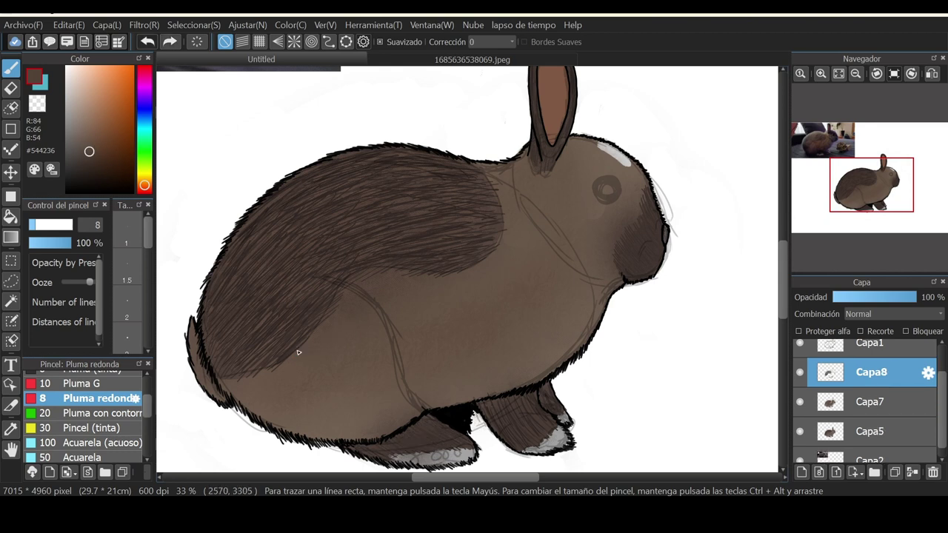
Soften the fur strokes on the dark back patch on Capa8 using a larger eraser at reduced opacity.
key(e)
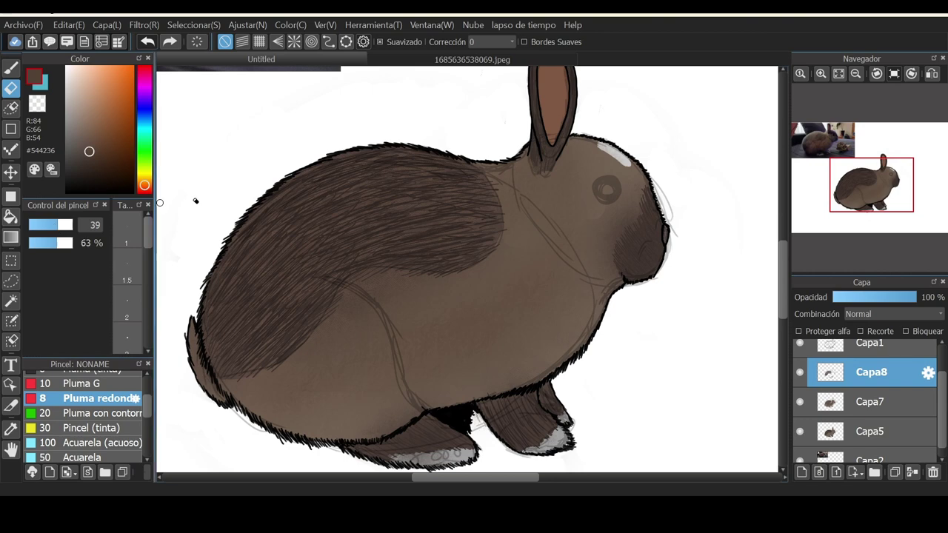
key(ctrl+z)
key(ctrl+z)
drag(64, 224, 74, 224)
mouse_move(426, 203)
mouse_down()
mouse_move(291, 254)
mouse_move(237, 335)
mouse_up()
key(ctrl+z)
mouse_move(474, 212)
mouse_down()
mouse_move(320, 232)
mouse_move(230, 334)
mouse_up()
key(ctrl+z)
drag(53, 243, 43, 243)
mouse_move(467, 204)
mouse_down()
mouse_move(257, 291)
mouse_move(383, 179)
mouse_move(304, 220)
mouse_up()
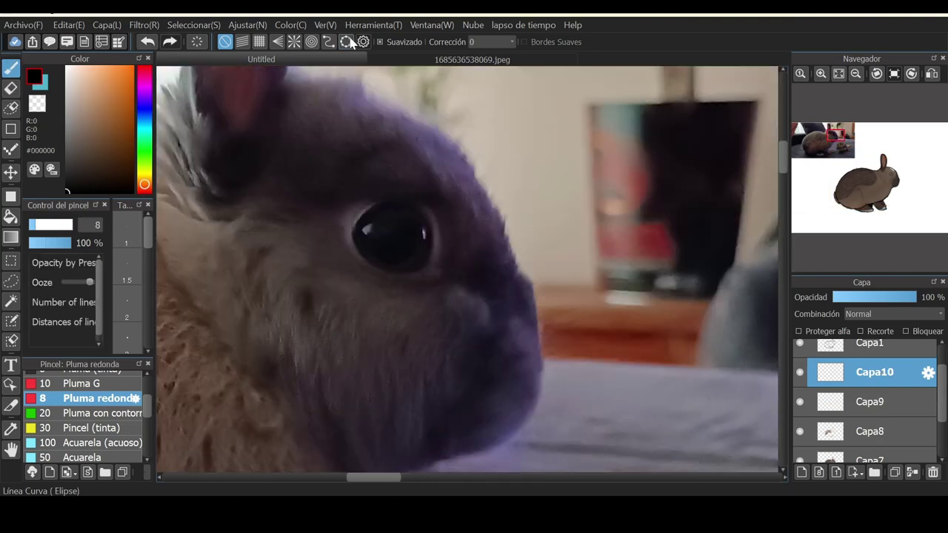
Outline the rabbit's eye over the reference photo on Capa10 with a black #000000 ellipse curve, size 8 Pluma redonda.
drag(352, 201, 431, 272)
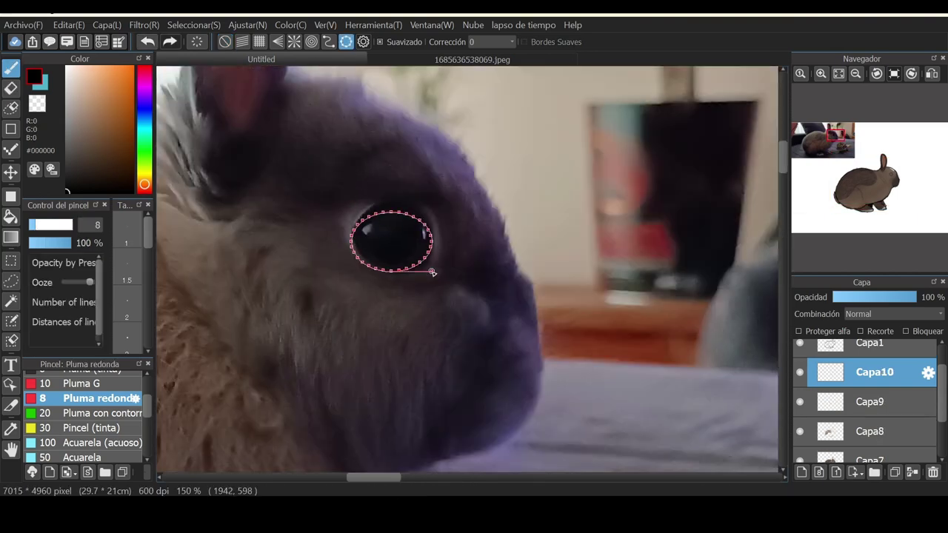
drag(418, 186, 418, 184)
drag(412, 205, 425, 239)
click(433, 186)
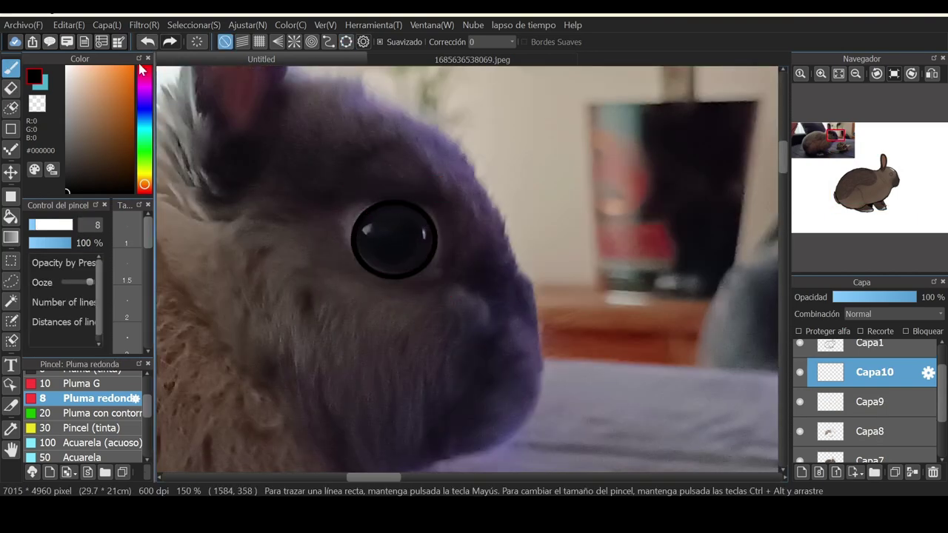
Switch the colour to white #FFFFFF and add a new layer directly beneath Capa10.
click(67, 66)
drag(377, 206, 348, 245)
key(ctrl+z)
click(802, 471)
drag(867, 374, 854, 433)
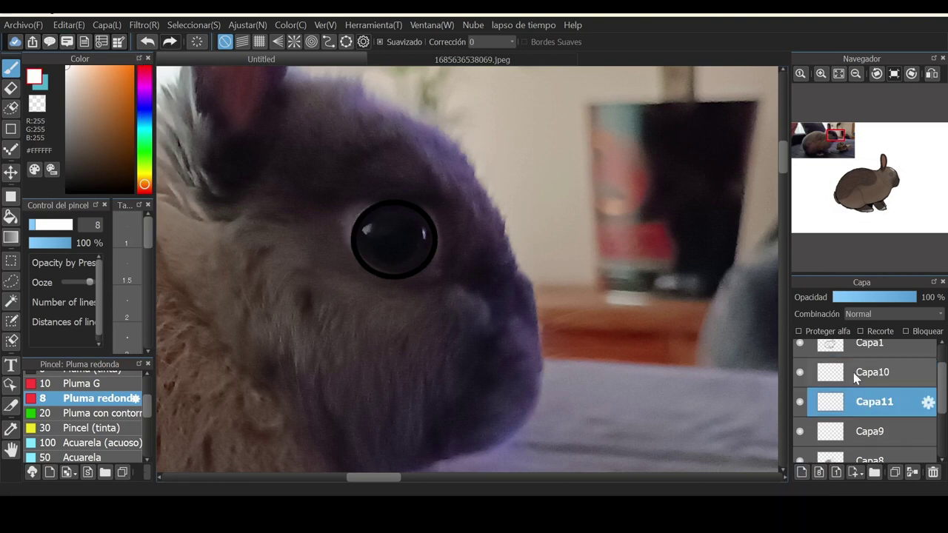
Paint a white rim around the eye's outline and two white highlights inside it on Capa11.
click(800, 372)
click(800, 373)
mouse_move(374, 203)
mouse_down()
mouse_move(354, 254)
mouse_move(379, 276)
mouse_up()
mouse_move(426, 211)
mouse_down()
mouse_move(436, 237)
mouse_move(425, 268)
mouse_move(376, 279)
mouse_up()
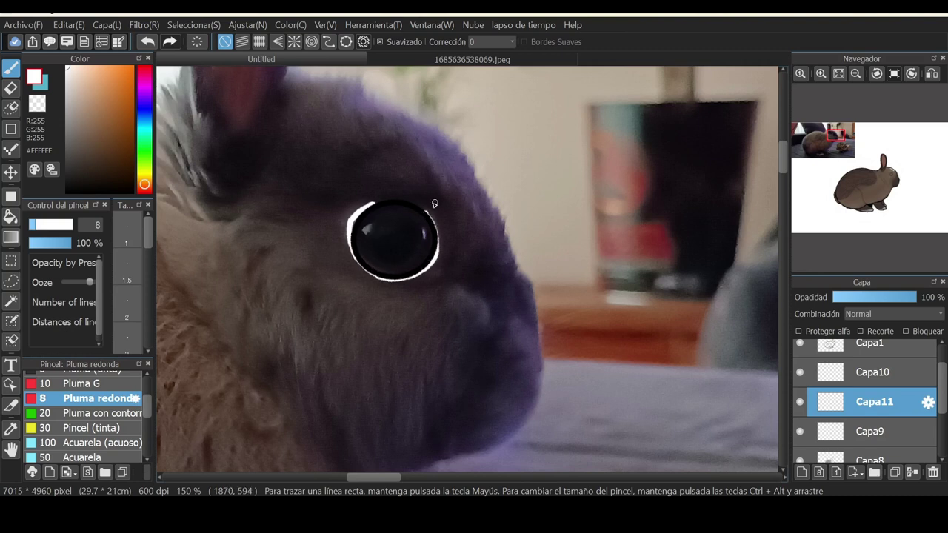
drag(371, 223, 371, 242)
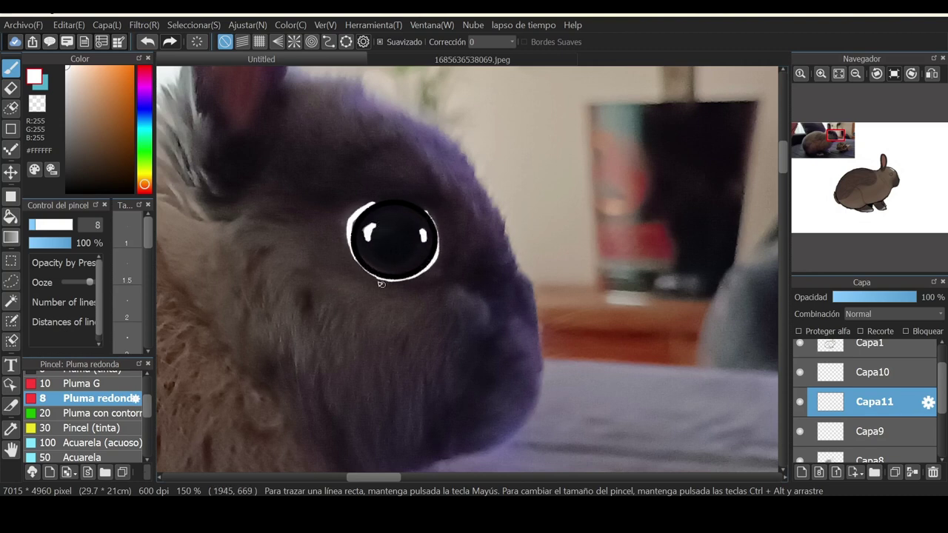
Fill the eye's interior with the near-black #100E13 sampled from the photo, keeping the white highlights.
alt+click(420, 257)
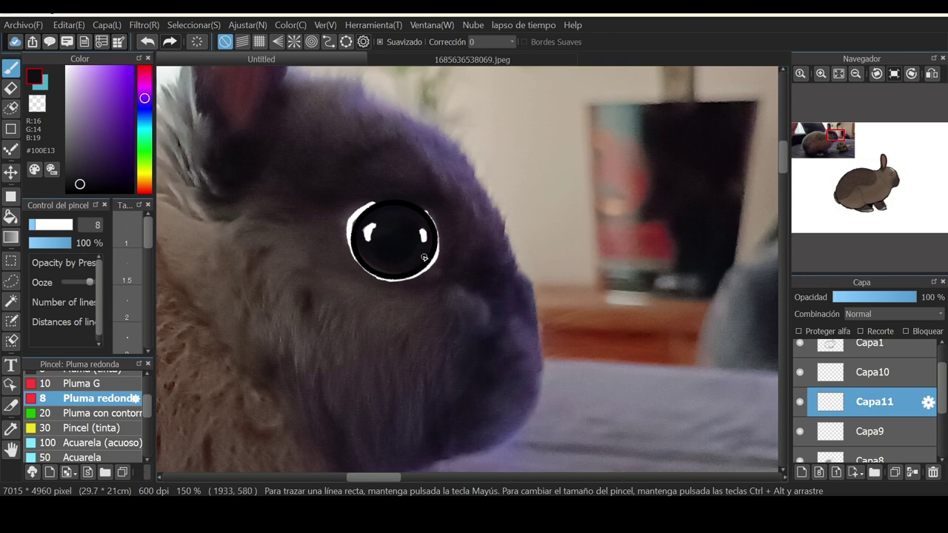
click(872, 374)
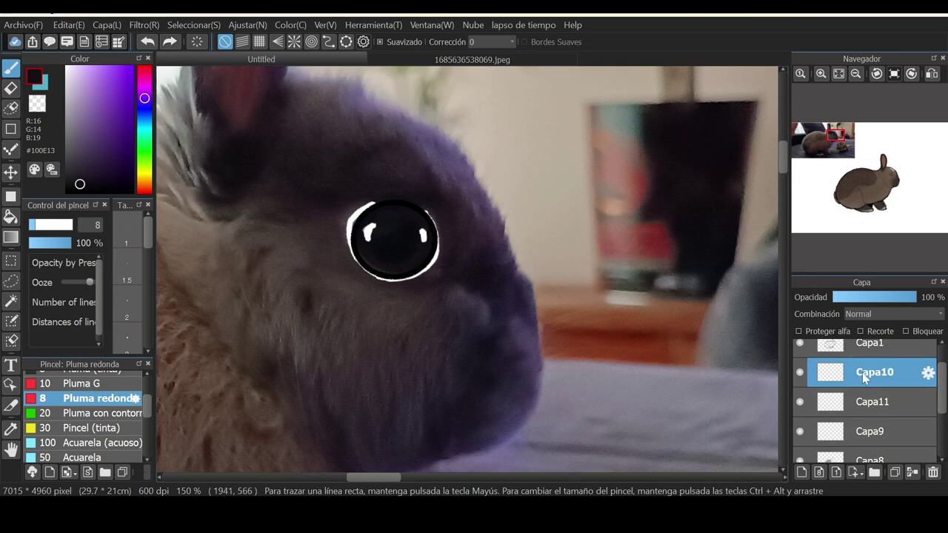
click(801, 400)
click(801, 400)
click(845, 432)
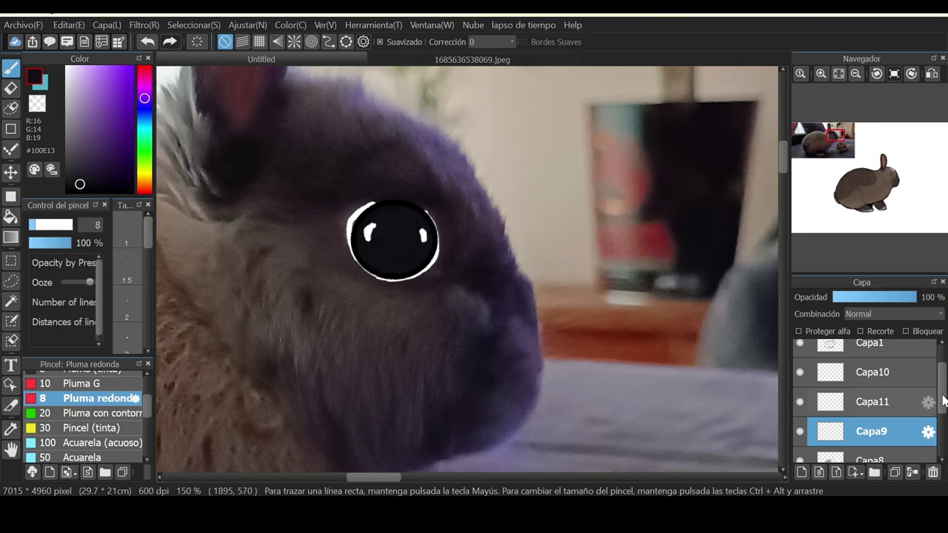
Hide the reference photo layer Capa2 and paint a round black #000000 pupil in the eye's centre on Capa9.
scroll(867, 407, down, 3)
click(799, 459)
mouse_move(426, 259)
mouse_down()
mouse_move(389, 256)
mouse_move(371, 250)
mouse_move(383, 229)
mouse_move(380, 245)
mouse_move(366, 217)
mouse_move(409, 210)
mouse_move(397, 222)
mouse_move(427, 225)
mouse_move(419, 261)
mouse_move(398, 238)
mouse_up()
click(67, 191)
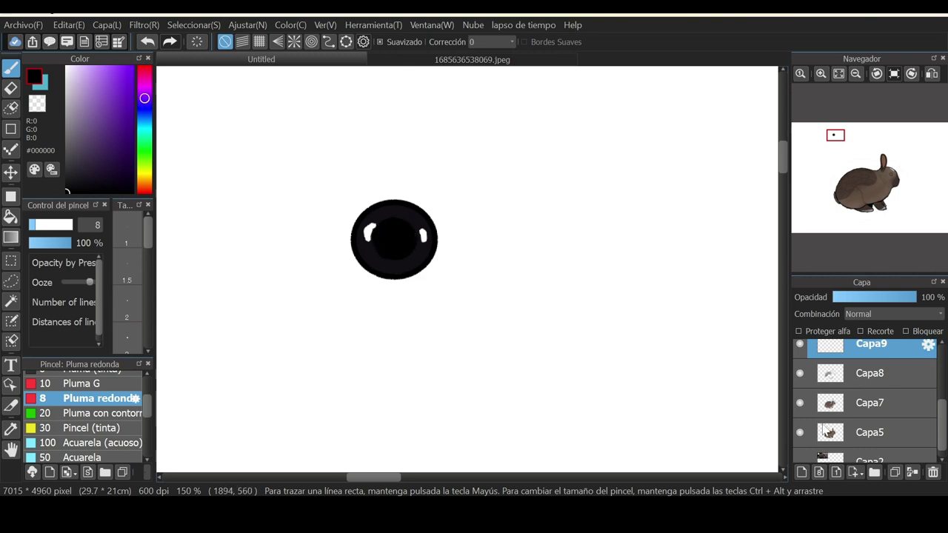
Show the reference photo layer Capa2 again and add a new layer directly beneath Capa9.
click(800, 454)
mouse_move(942, 429)
mouse_down()
mouse_move(941, 402)
mouse_move(942, 428)
mouse_up()
click(801, 369)
click(800, 369)
click(800, 369)
click(800, 369)
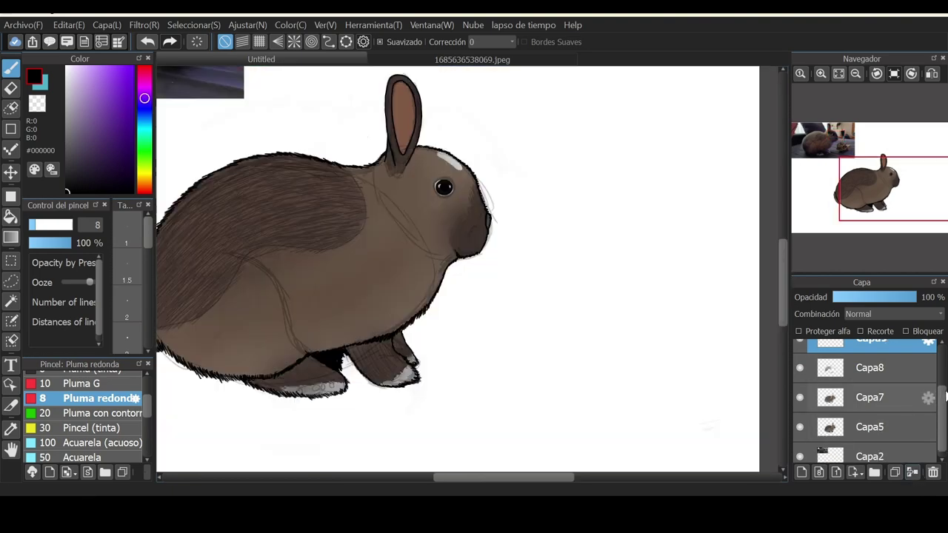
drag(943, 407, 943, 392)
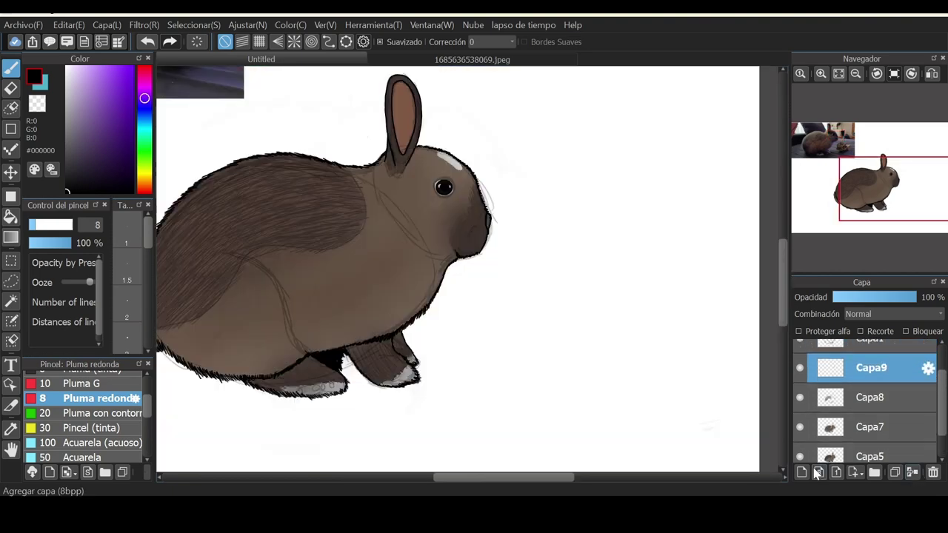
click(801, 471)
drag(868, 374, 876, 397)
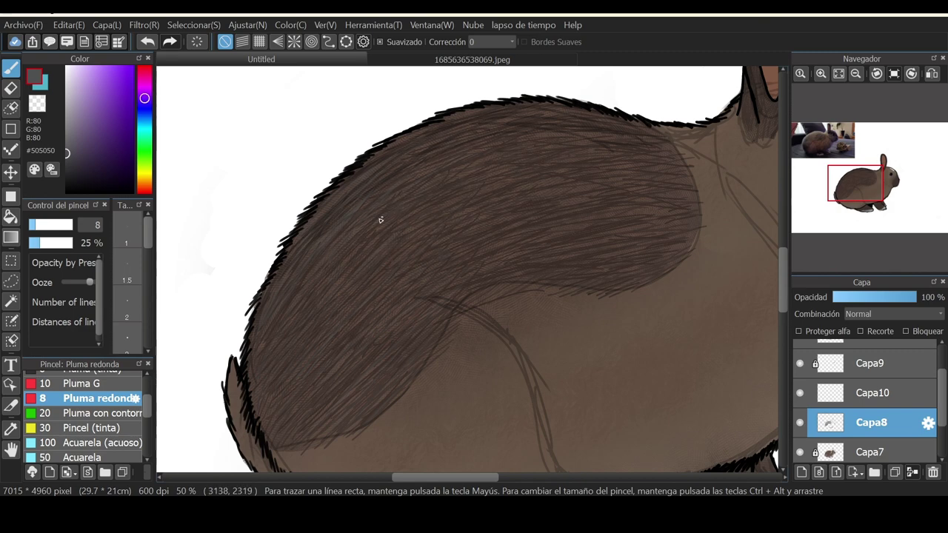
Layer grey #505050 fur strokes at 25% opacity over the dark back patch on Capa8.
drag(870, 177, 873, 180)
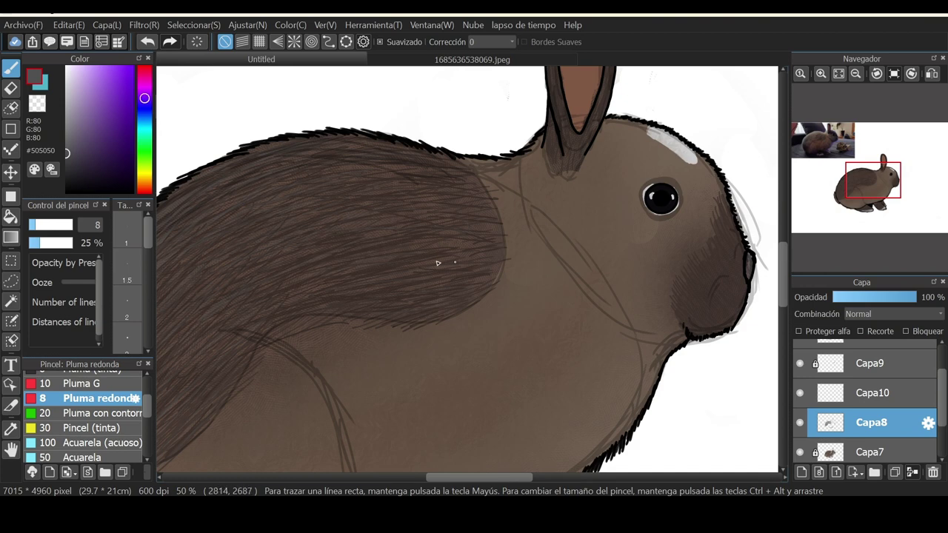
click(855, 74)
click(855, 74)
click(856, 74)
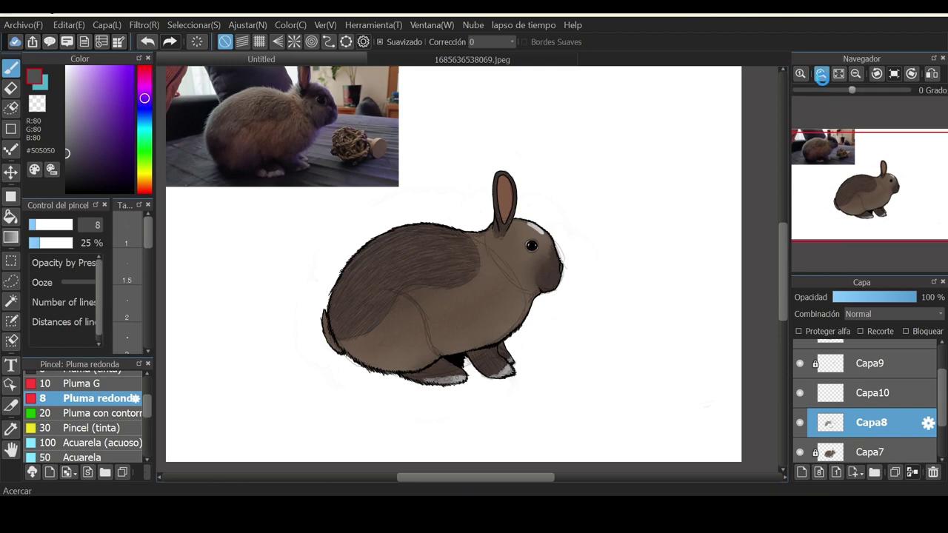
Continue the faint grey #505050 fur strokes over the rabbit's paws on Capa8.
click(821, 74)
click(820, 74)
click(820, 74)
click(820, 74)
drag(859, 171, 877, 170)
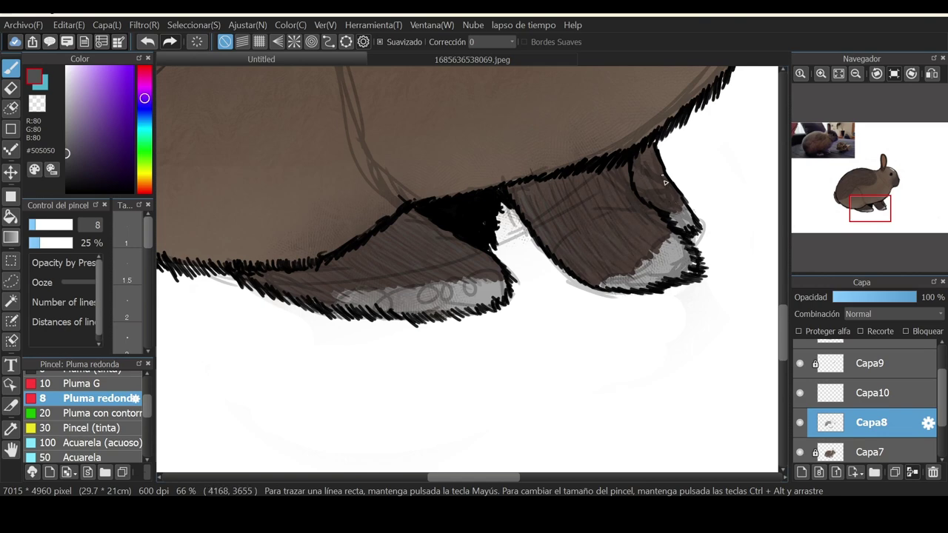
click(854, 76)
click(853, 76)
click(853, 75)
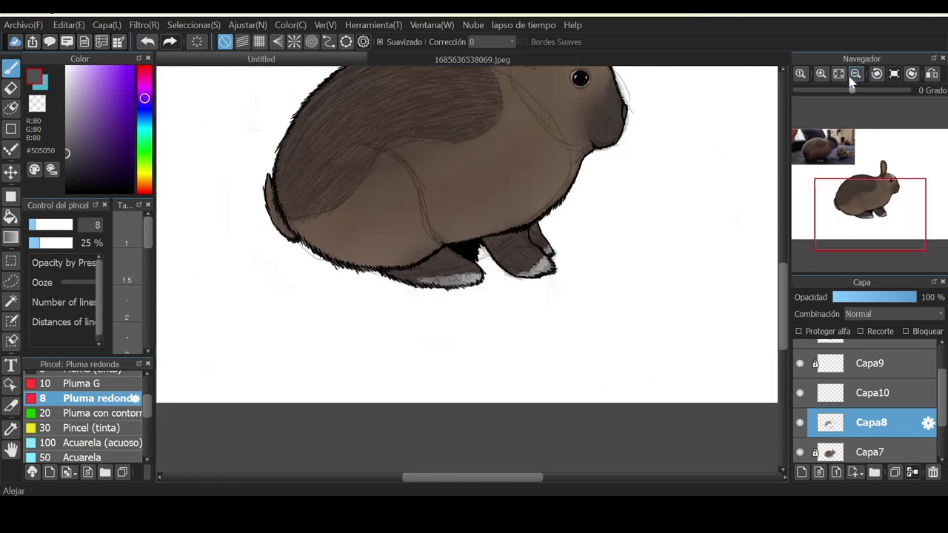
click(853, 76)
drag(859, 188, 861, 174)
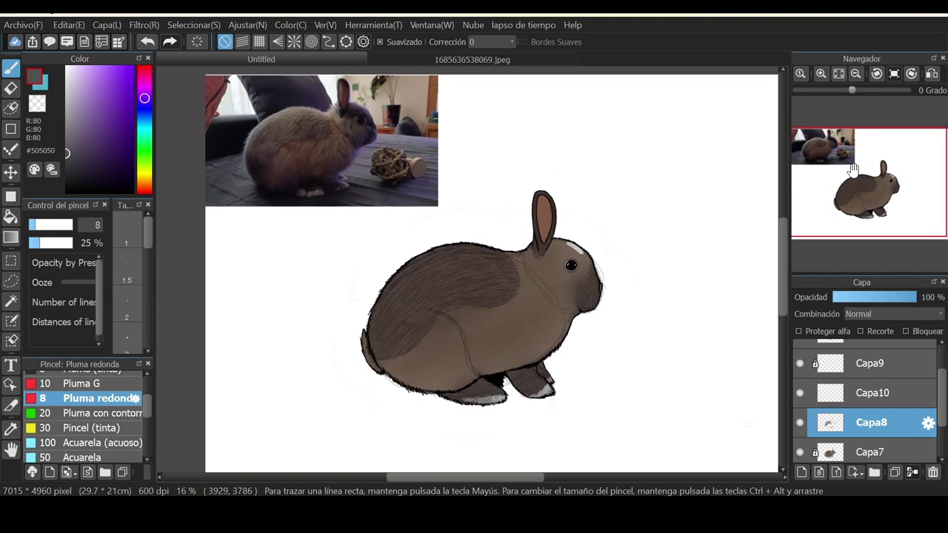
Select Capa10 and set the Pluma con contorno brush to colour #55483E, size 6.9 and 46% opacity.
click(914, 331)
click(893, 398)
click(847, 418)
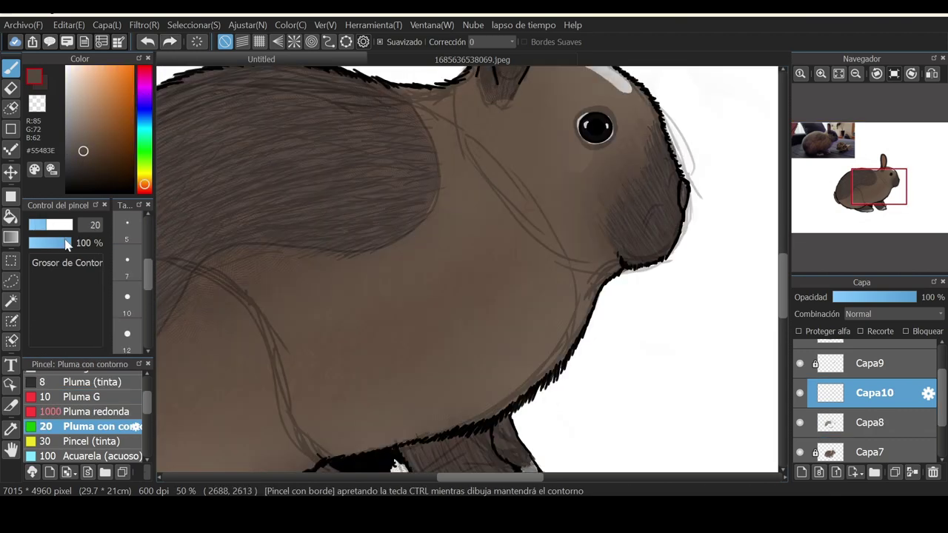
click(59, 242)
drag(59, 223, 34, 224)
drag(580, 184, 602, 215)
key(ctrl+z)
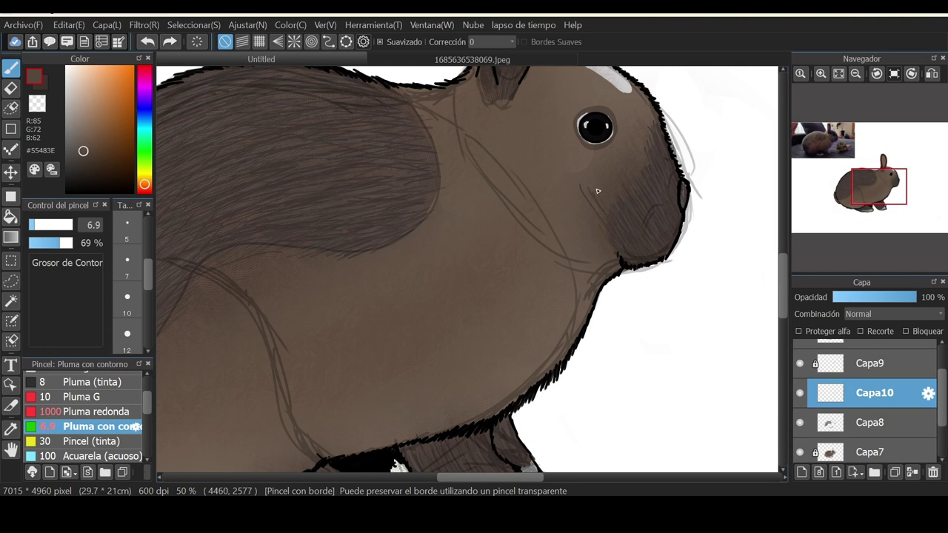
drag(60, 243, 49, 242)
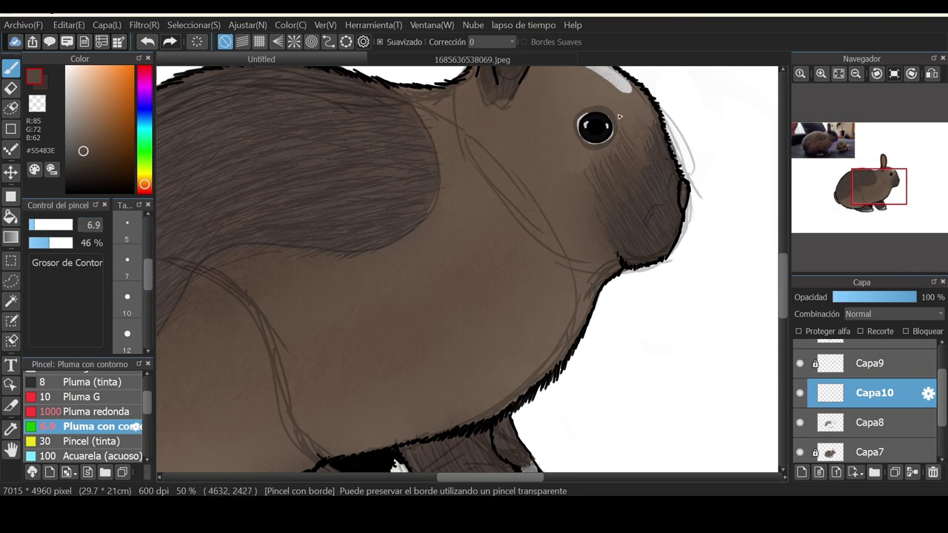
Draw brown fur strokes from around the eye over the upper muzzle and down the cheek to the jaw on Capa10.
drag(619, 117, 641, 141)
scroll(587, 238, up, 1)
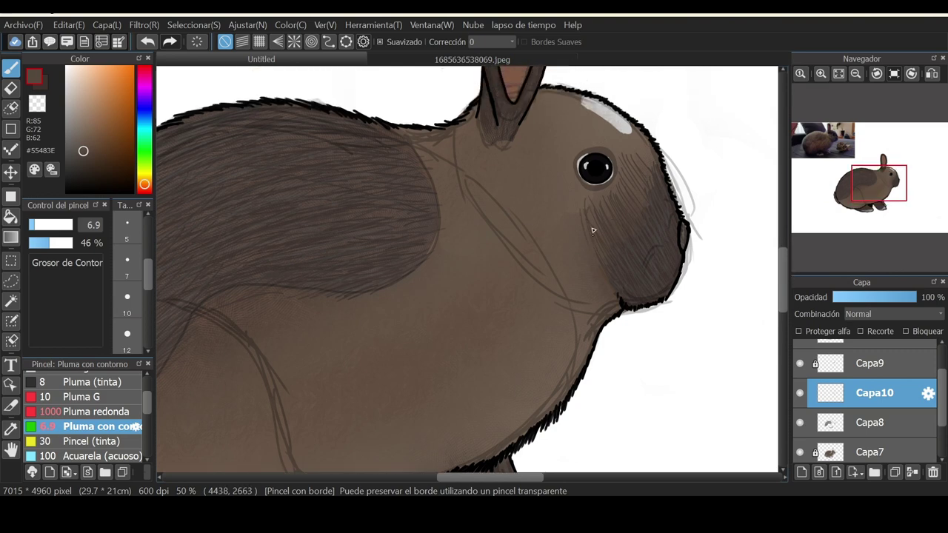
mouse_move(592, 231)
mouse_down()
mouse_move(563, 216)
mouse_move(571, 270)
mouse_move(548, 222)
mouse_move(580, 264)
mouse_up()
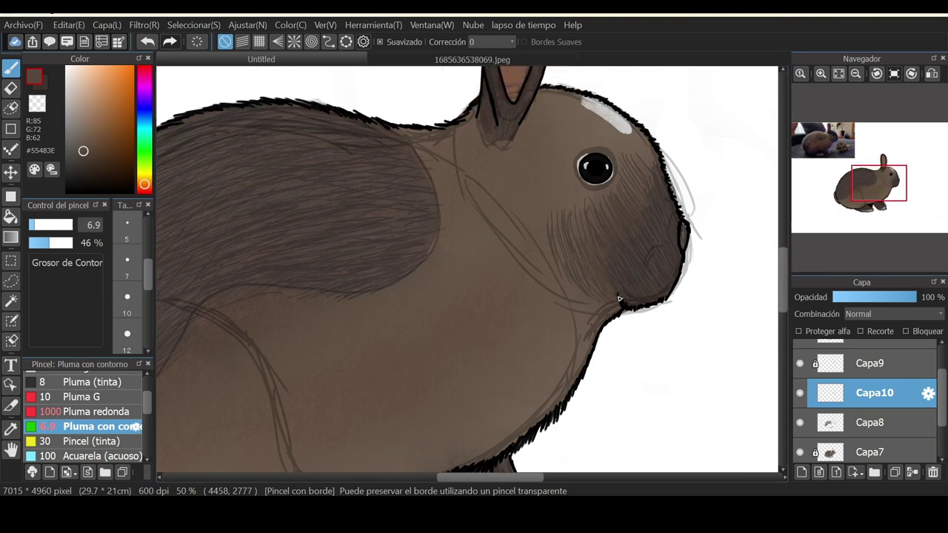
mouse_move(551, 251)
mouse_down()
mouse_move(529, 189)
mouse_move(534, 237)
mouse_move(530, 187)
mouse_move(514, 189)
mouse_move(548, 245)
mouse_up()
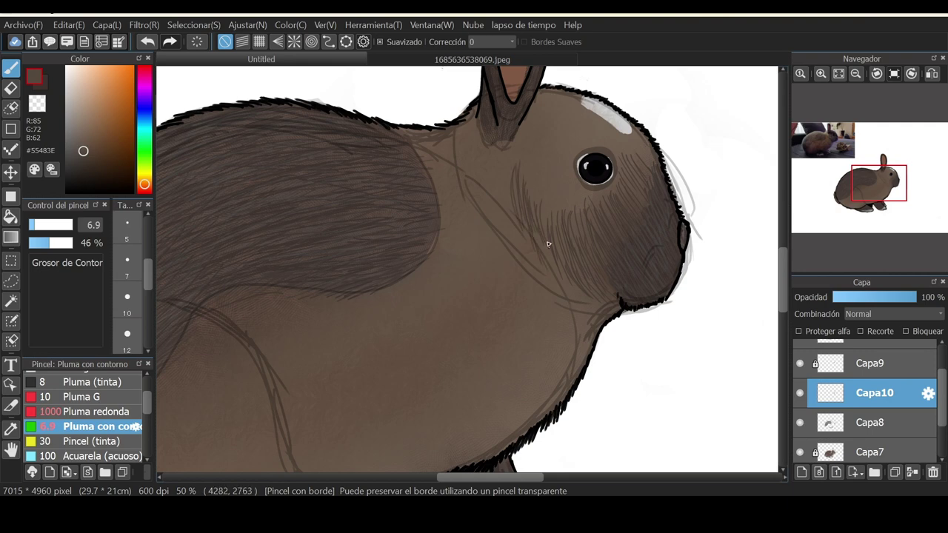
drag(549, 198, 559, 255)
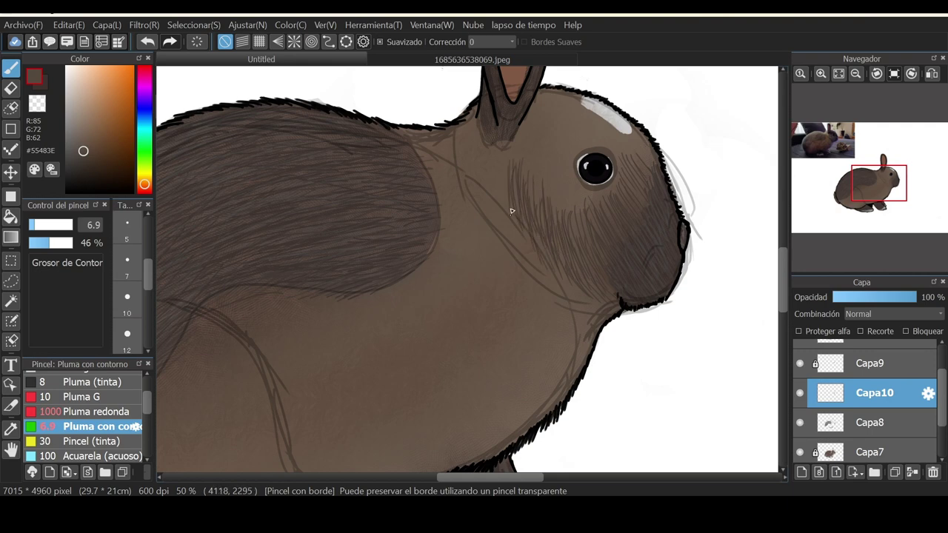
Draw fur strokes around the base of the ear and down the back of the cheek.
mouse_move(505, 200)
mouse_down()
mouse_move(501, 177)
mouse_move(504, 145)
mouse_up()
drag(841, 171, 871, 183)
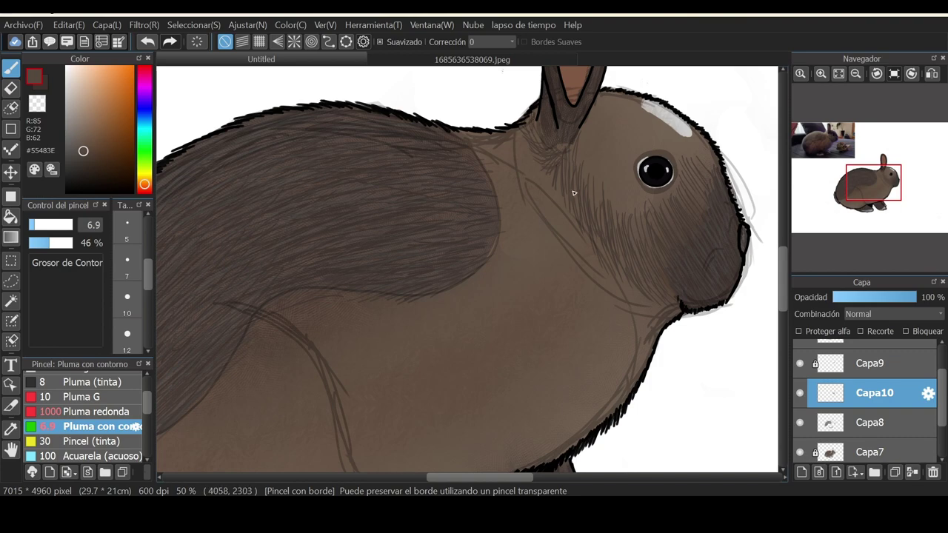
mouse_move(837, 149)
mouse_down()
mouse_move(852, 185)
mouse_move(876, 188)
mouse_up()
mouse_move(574, 124)
mouse_down()
mouse_move(573, 178)
mouse_move(609, 196)
mouse_up()
mouse_move(613, 155)
mouse_down()
mouse_move(617, 194)
mouse_move(604, 194)
mouse_up()
mouse_move(595, 145)
mouse_down()
mouse_move(591, 184)
mouse_move(589, 166)
mouse_up()
drag(591, 171, 586, 195)
drag(619, 161, 625, 188)
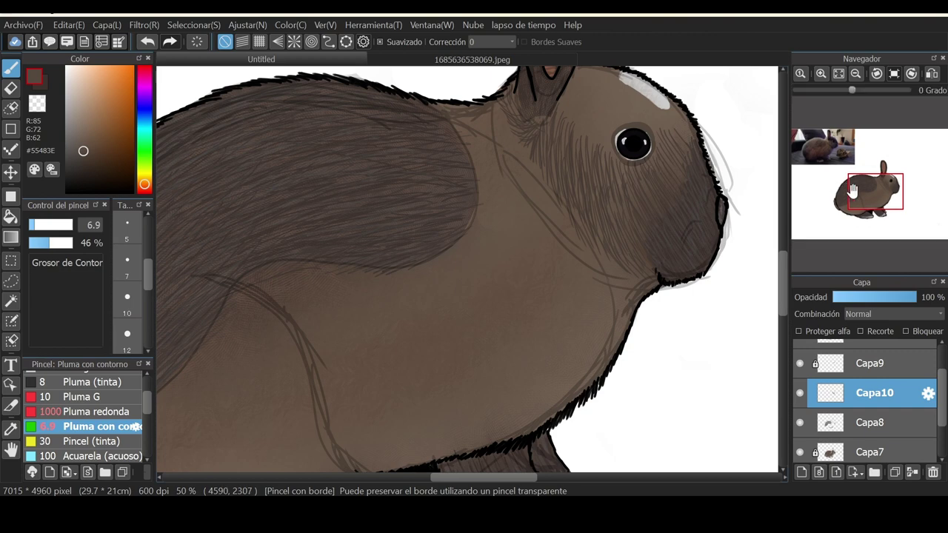
Fill the area between the ear and the eye with fine fur strokes.
mouse_move(854, 191)
mouse_down()
mouse_move(868, 175)
mouse_move(876, 178)
mouse_up()
drag(600, 233, 605, 172)
drag(588, 230, 590, 187)
mouse_move(577, 212)
mouse_down()
mouse_move(591, 167)
mouse_move(582, 198)
mouse_move(565, 151)
mouse_move(556, 198)
mouse_up()
mouse_move(568, 163)
mouse_down()
mouse_move(563, 213)
mouse_move(573, 230)
mouse_move(598, 202)
mouse_move(587, 212)
mouse_up()
drag(582, 174, 580, 232)
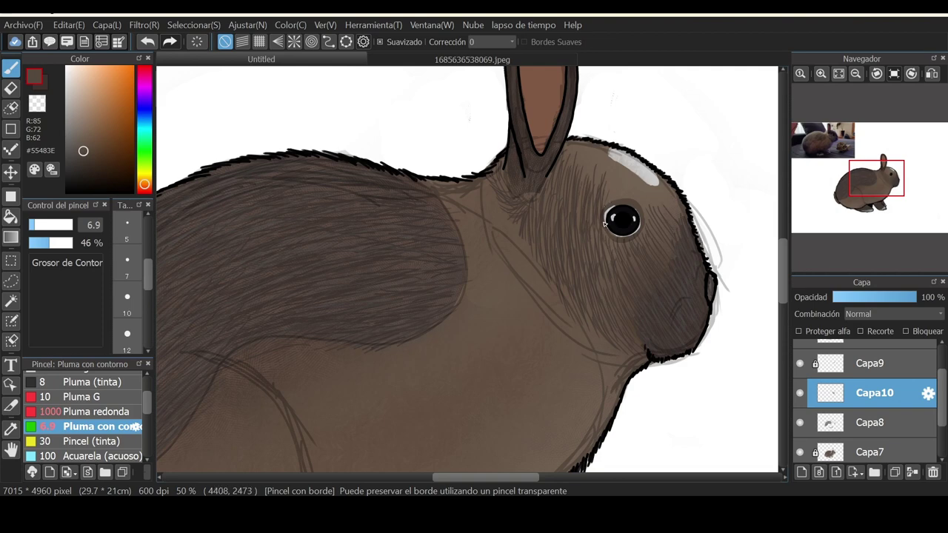
Draw fur strokes above the eye and across the forehead, running into the white patch.
drag(650, 206, 661, 218)
drag(631, 190, 682, 218)
drag(645, 194, 671, 228)
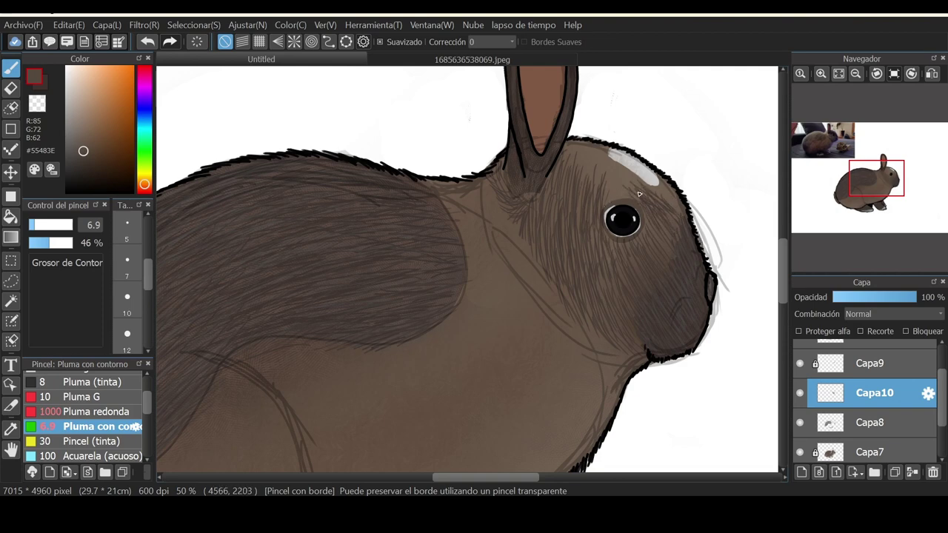
drag(573, 172, 492, 231)
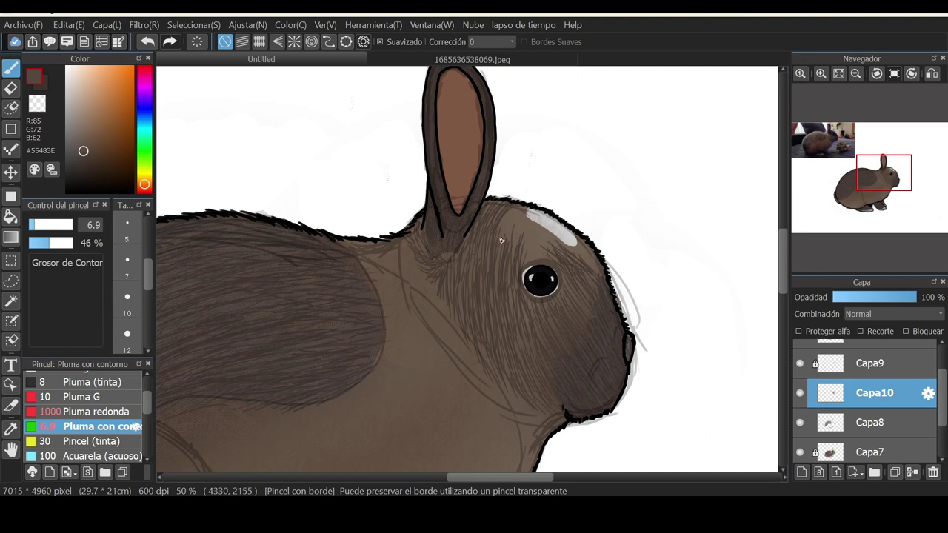
mouse_move(518, 212)
mouse_down()
mouse_move(507, 241)
mouse_move(535, 215)
mouse_move(519, 249)
mouse_move(549, 233)
mouse_move(558, 250)
mouse_move(530, 250)
mouse_move(533, 236)
mouse_move(498, 276)
mouse_move(504, 257)
mouse_move(496, 252)
mouse_move(559, 245)
mouse_up()
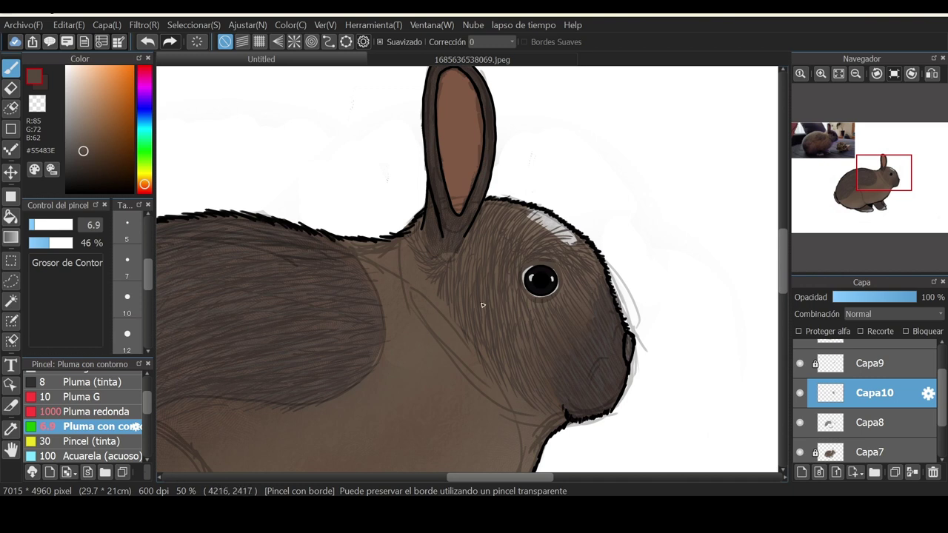
Soften the fur strokes over the white forehead patch with the eraser at size 344 and 31% opacity.
key(e)
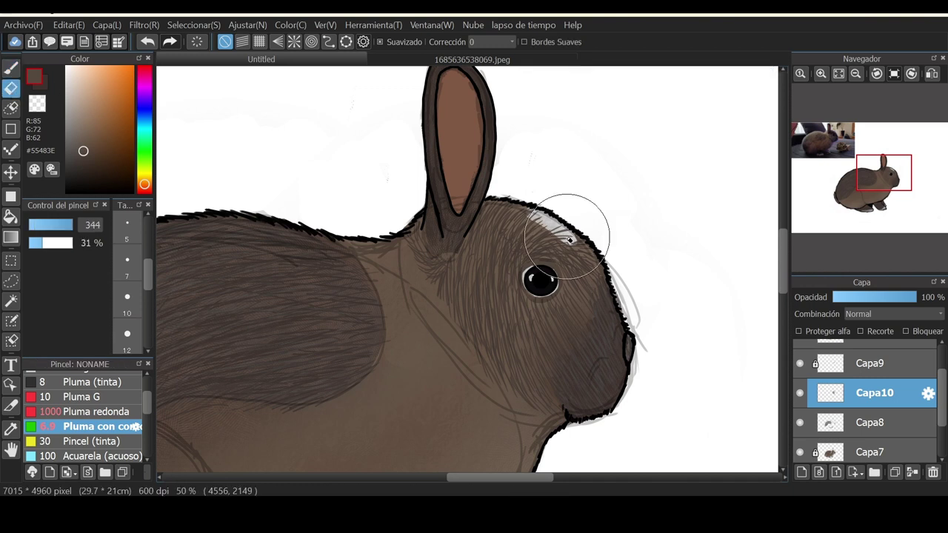
drag(574, 210, 584, 206)
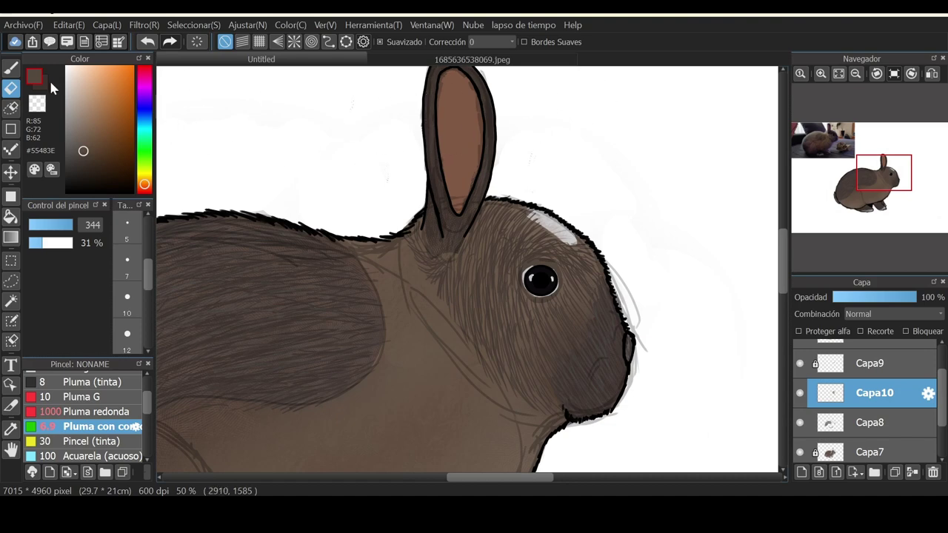
click(11, 68)
Draw fur strokes on the neck between the ear's base and the front edge of the dark back patch.
drag(866, 185, 872, 182)
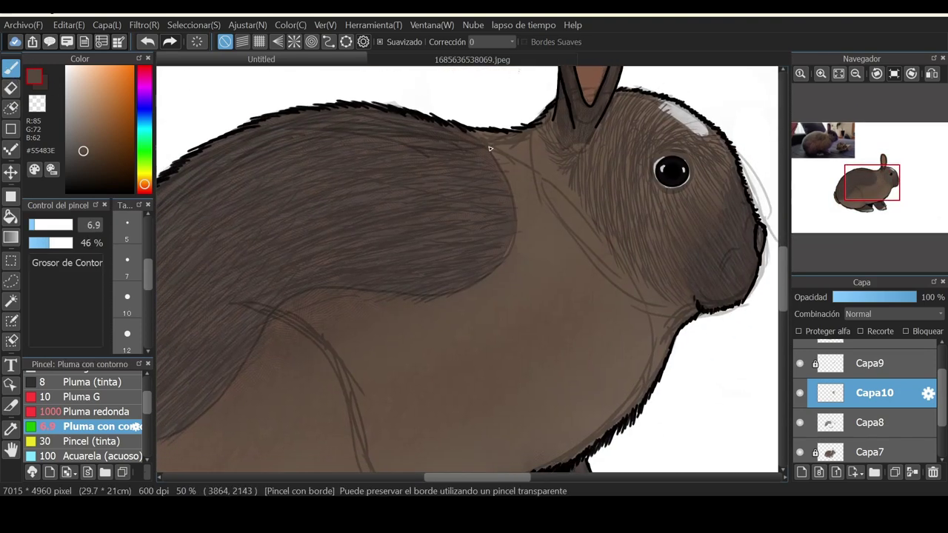
drag(534, 156, 512, 174)
drag(535, 169, 513, 187)
mouse_move(536, 175)
mouse_down()
mouse_move(527, 227)
mouse_move(542, 136)
mouse_move(520, 192)
mouse_move(558, 168)
mouse_move(566, 187)
mouse_move(558, 200)
mouse_move(589, 245)
mouse_move(512, 239)
mouse_move(509, 221)
mouse_move(519, 174)
mouse_up()
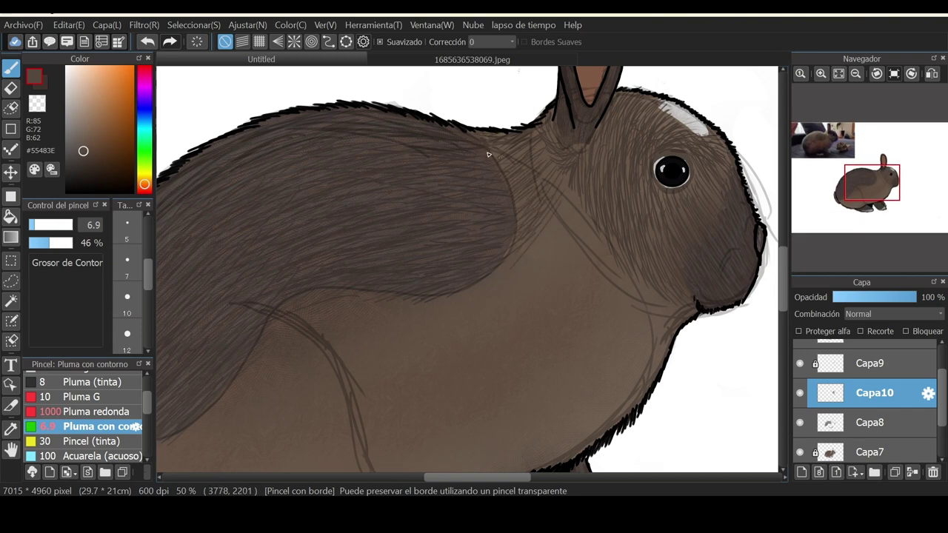
drag(544, 143, 522, 150)
mouse_move(574, 194)
mouse_down()
mouse_move(523, 241)
mouse_move(532, 249)
mouse_up()
drag(567, 218, 525, 285)
Draw fur strokes along the chest's front outline and up to the throat under the chin.
mouse_move(872, 199)
mouse_down()
mouse_move(875, 191)
mouse_move(876, 201)
mouse_up()
mouse_move(599, 219)
mouse_down()
mouse_move(586, 281)
mouse_move(575, 262)
mouse_move(576, 296)
mouse_up()
mouse_move(584, 248)
mouse_down()
mouse_move(566, 296)
mouse_move(569, 250)
mouse_move(556, 290)
mouse_move(559, 271)
mouse_move(518, 342)
mouse_up()
drag(836, 195, 880, 185)
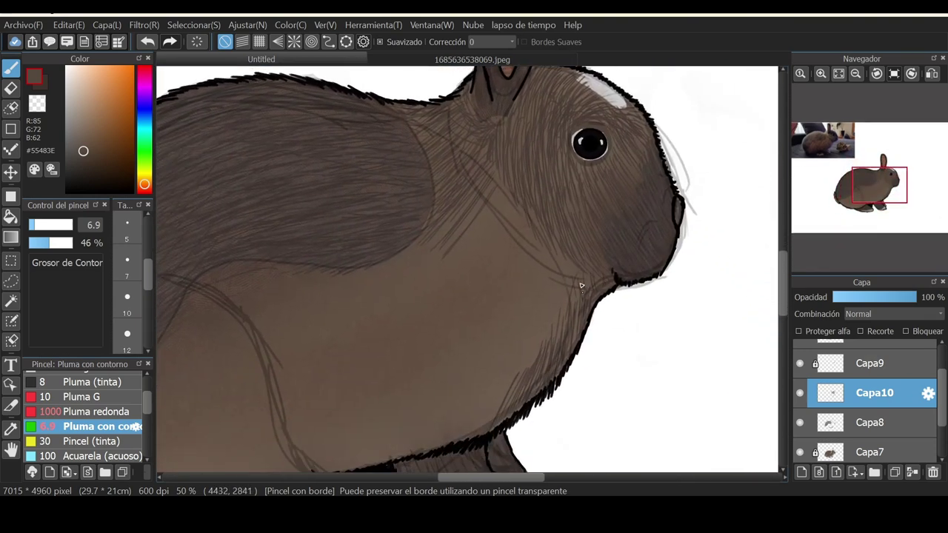
drag(573, 283, 563, 317)
drag(569, 273, 548, 328)
Extend the fur strokes inward over the chest and fan them out below the neck towards the shoulder.
drag(825, 156, 869, 188)
drag(652, 294, 657, 326)
mouse_move(643, 284)
mouse_down()
mouse_move(658, 304)
mouse_move(630, 320)
mouse_move(647, 356)
mouse_up()
drag(658, 306, 653, 348)
mouse_move(625, 250)
mouse_down()
mouse_move(631, 354)
mouse_move(614, 322)
mouse_up()
mouse_move(621, 216)
mouse_down()
mouse_move(611, 284)
mouse_move(607, 273)
mouse_up()
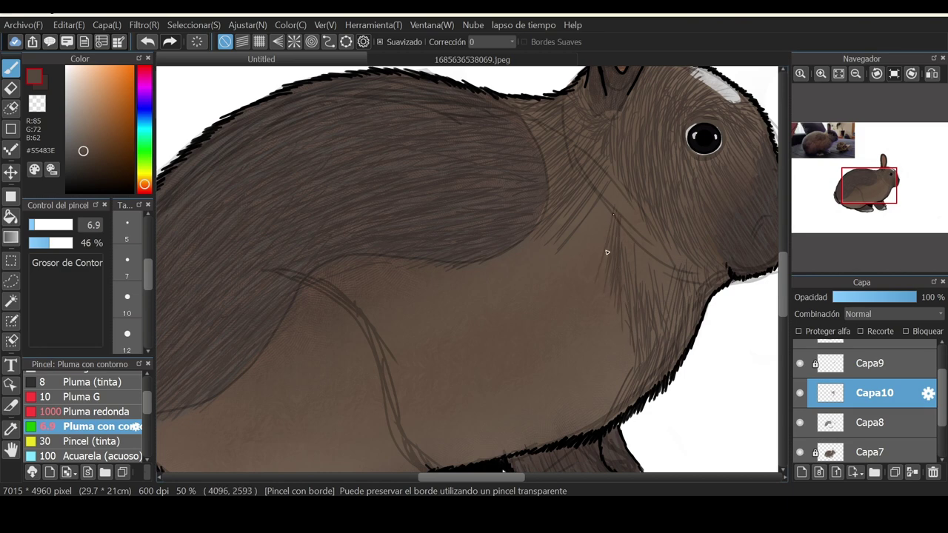
mouse_move(608, 199)
mouse_down()
mouse_move(586, 268)
mouse_move(579, 255)
mouse_move(566, 267)
mouse_move(575, 225)
mouse_up()
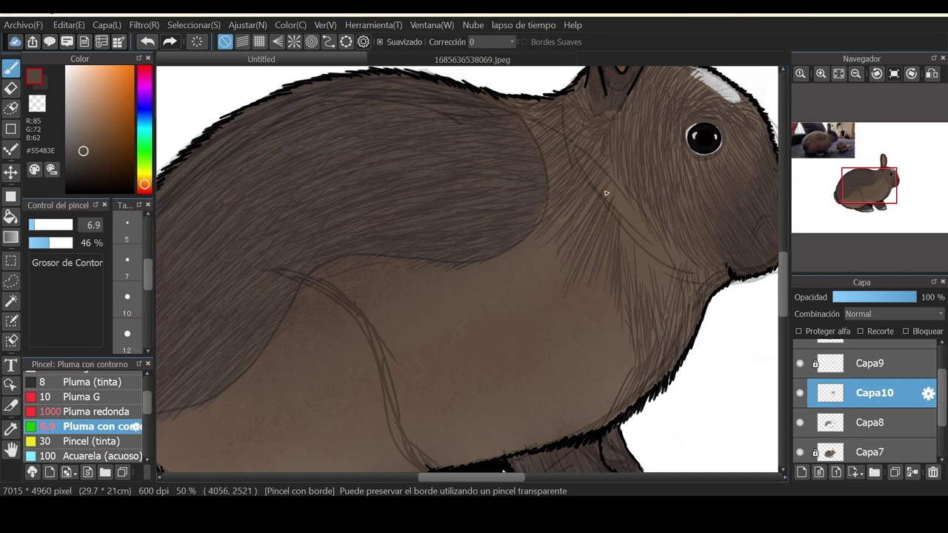
Fill the throat along the sketched jaw line and the lower chest with fur strokes.
mouse_move(631, 220)
mouse_down()
mouse_move(627, 264)
mouse_move(637, 269)
mouse_up()
drag(655, 243, 643, 300)
drag(666, 262, 656, 297)
drag(678, 256, 651, 341)
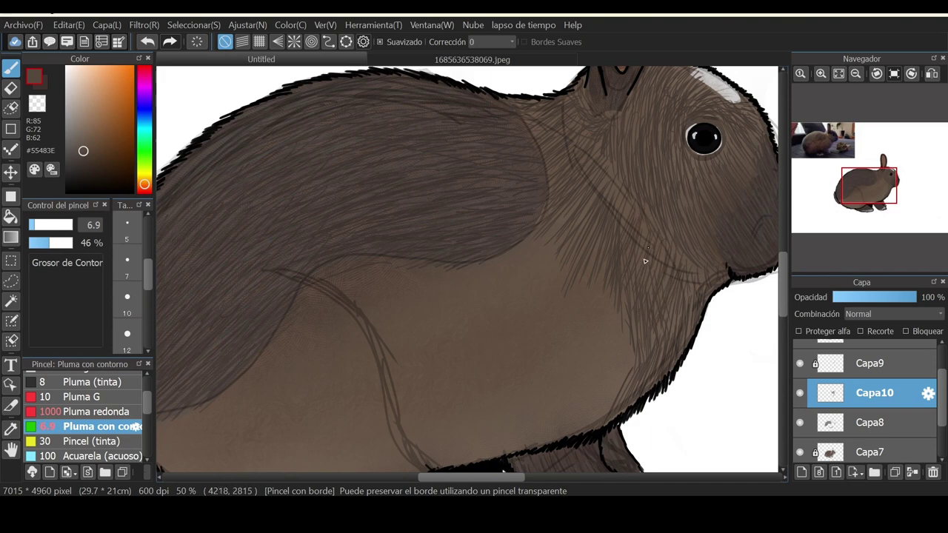
mouse_move(613, 307)
mouse_down()
mouse_move(596, 345)
mouse_move(608, 384)
mouse_up()
drag(634, 331, 597, 407)
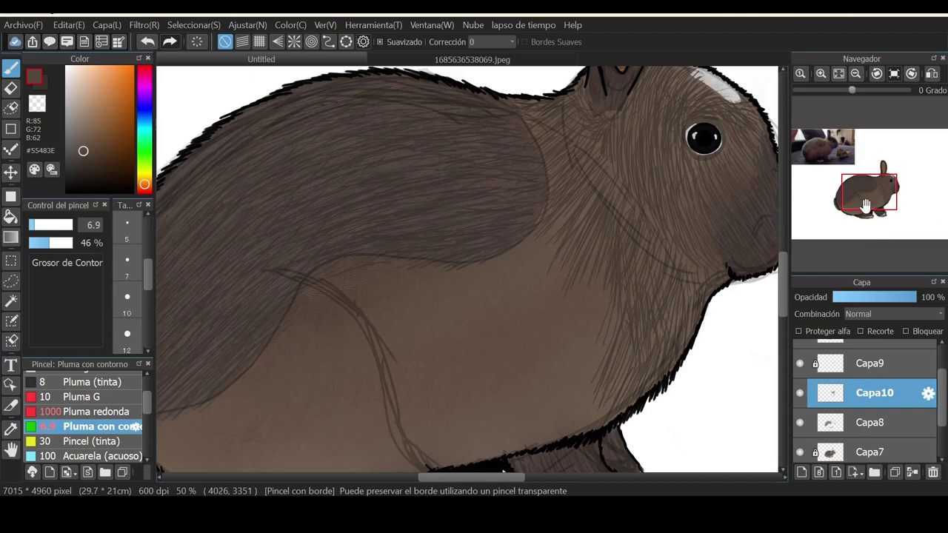
Draw fur strokes down the inner chest towards the top of the front leg.
drag(866, 206, 872, 195)
drag(527, 250, 502, 312)
mouse_move(514, 254)
mouse_down()
mouse_move(494, 305)
mouse_move(510, 342)
mouse_up()
drag(524, 308, 511, 354)
mouse_move(545, 312)
mouse_down()
mouse_move(514, 365)
mouse_move(509, 358)
mouse_up()
mouse_move(522, 319)
mouse_down()
mouse_move(490, 363)
mouse_move(489, 355)
mouse_up()
mouse_move(495, 327)
mouse_down()
mouse_move(466, 374)
mouse_move(487, 364)
mouse_up()
Draw slanted fur strokes along the lower chest and belly edge above the front leg.
drag(883, 197, 874, 188)
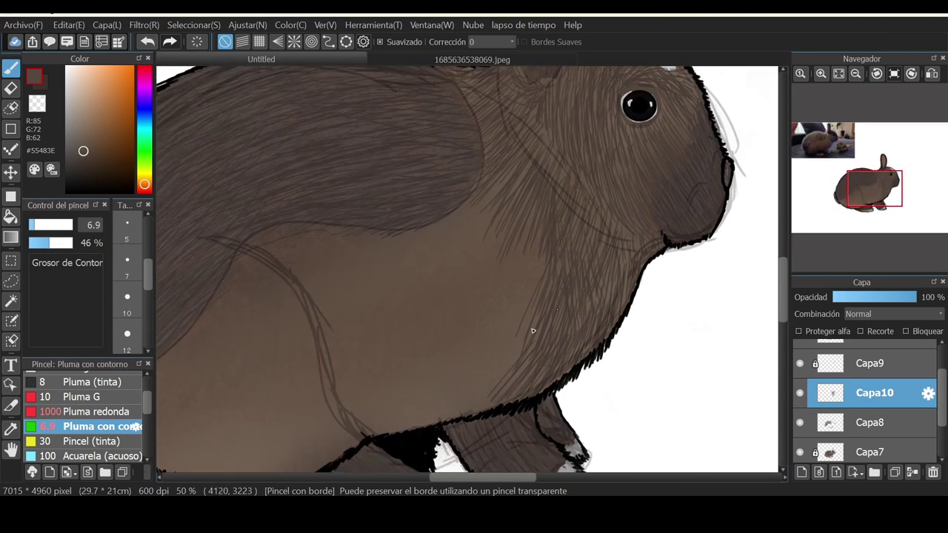
drag(521, 352, 481, 402)
drag(524, 340, 468, 399)
drag(502, 368, 471, 407)
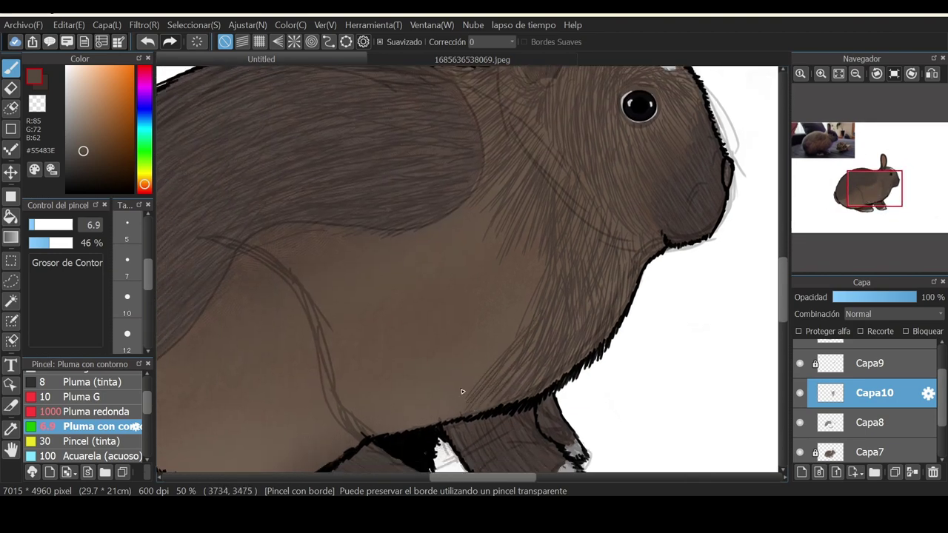
drag(493, 340, 443, 412)
drag(530, 292, 472, 370)
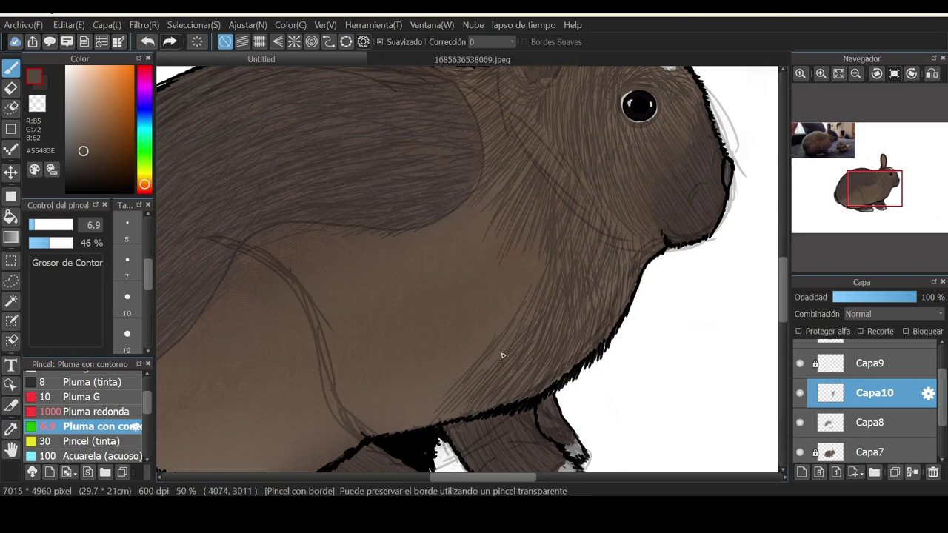
Fill the shoulder with fur strokes from below the dark back patch down towards the belly.
drag(533, 262, 519, 314)
drag(539, 235, 530, 283)
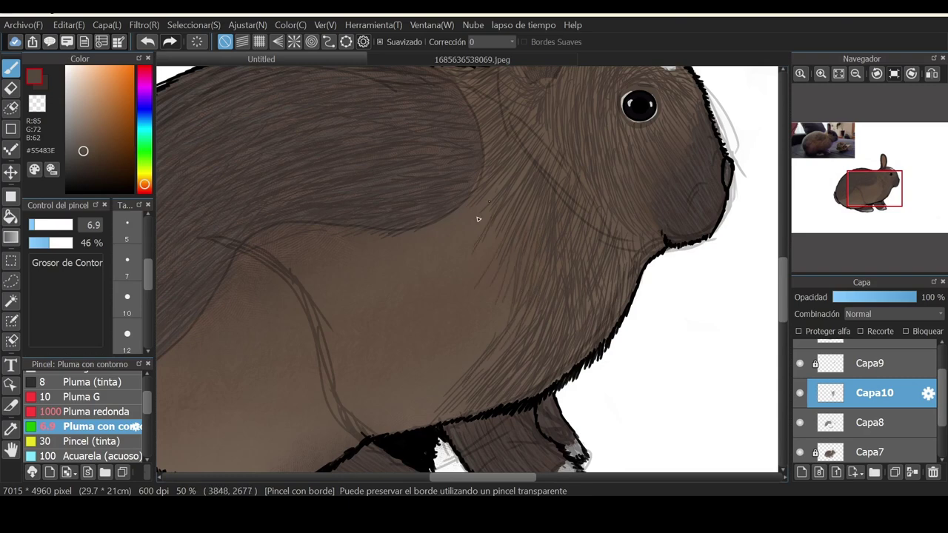
drag(479, 220, 449, 250)
drag(485, 226, 453, 264)
mouse_move(520, 244)
mouse_down()
mouse_move(491, 288)
mouse_move(486, 329)
mouse_up()
mouse_move(873, 196)
mouse_down()
mouse_move(867, 185)
mouse_move(868, 198)
mouse_up()
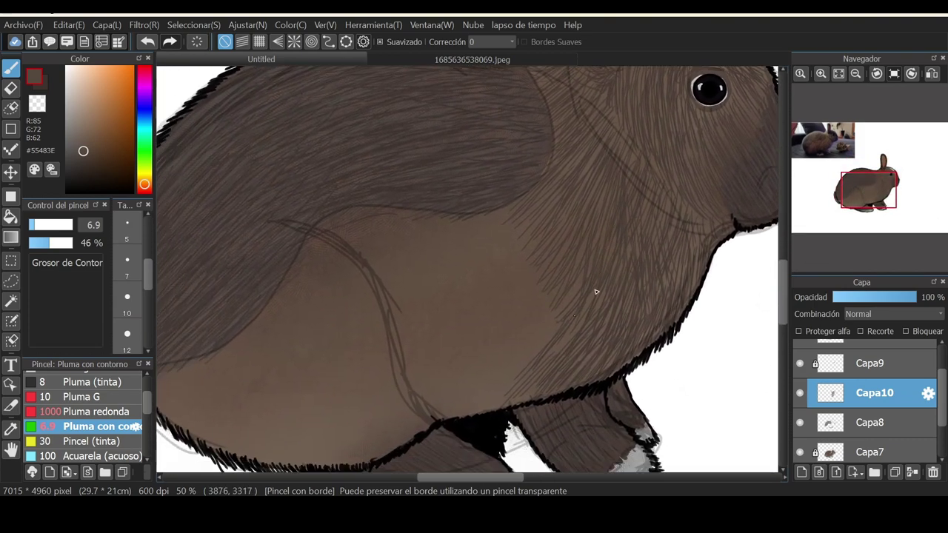
Extend the shoulder fur strokes backwards into the flank just below the dark back patch.
drag(595, 291, 568, 345)
drag(581, 279, 536, 338)
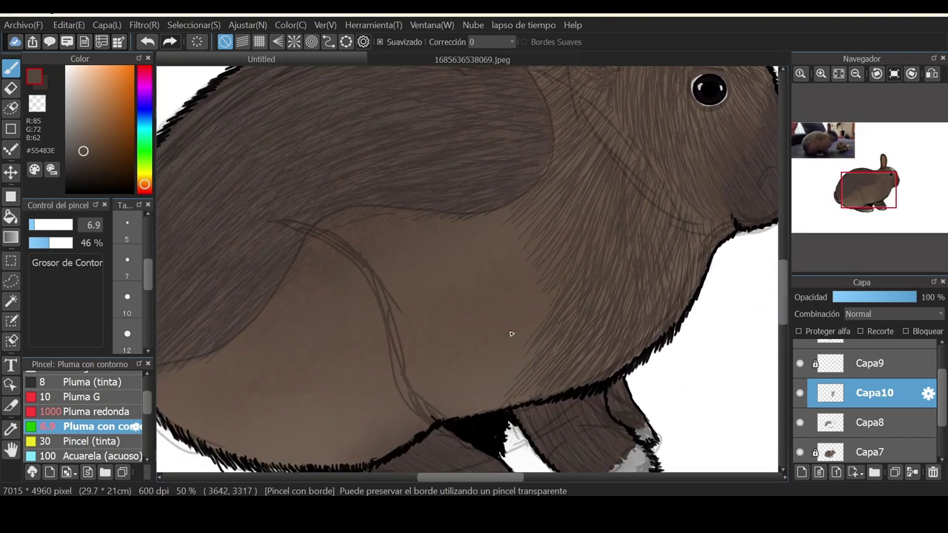
drag(858, 195, 854, 198)
mouse_move(564, 188)
mouse_down()
mouse_move(533, 207)
mouse_move(557, 259)
mouse_up()
drag(594, 214, 533, 244)
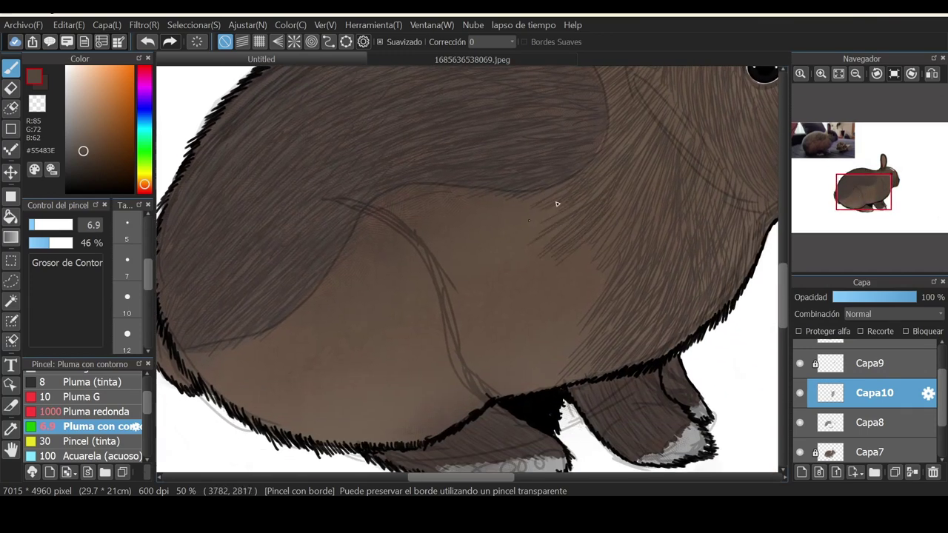
Fill the front of the flank with slanted fur strokes down to the belly edge behind the front leg.
mouse_move(606, 239)
mouse_down()
mouse_move(556, 274)
mouse_move(544, 302)
mouse_up()
mouse_move(610, 273)
mouse_down()
mouse_move(554, 324)
mouse_move(542, 360)
mouse_up()
drag(597, 318, 554, 363)
drag(591, 337, 546, 378)
drag(602, 348, 581, 380)
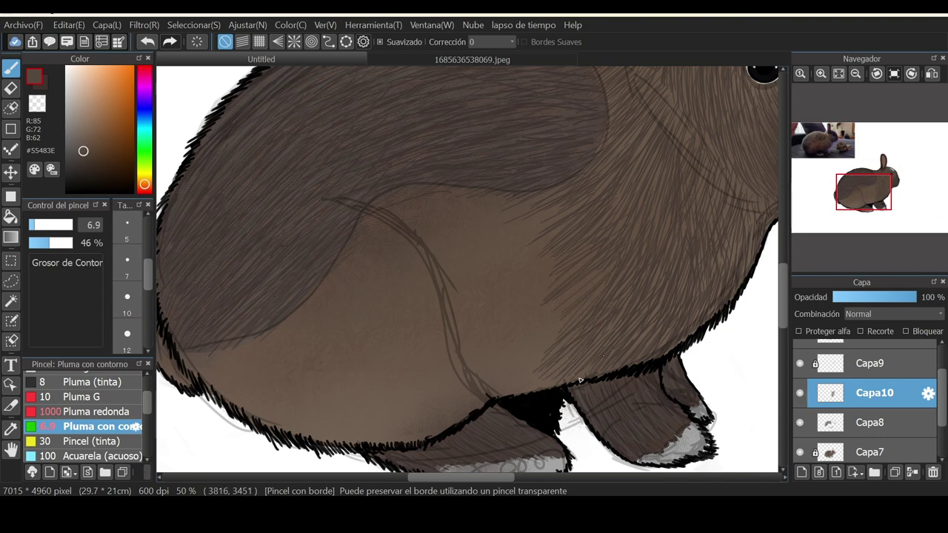
drag(568, 206, 527, 230)
Add fur strokes on the tail and along the lower edge of the dark back patch across the upper thigh.
mouse_move(864, 194)
mouse_down()
mouse_move(878, 182)
mouse_move(857, 203)
mouse_up()
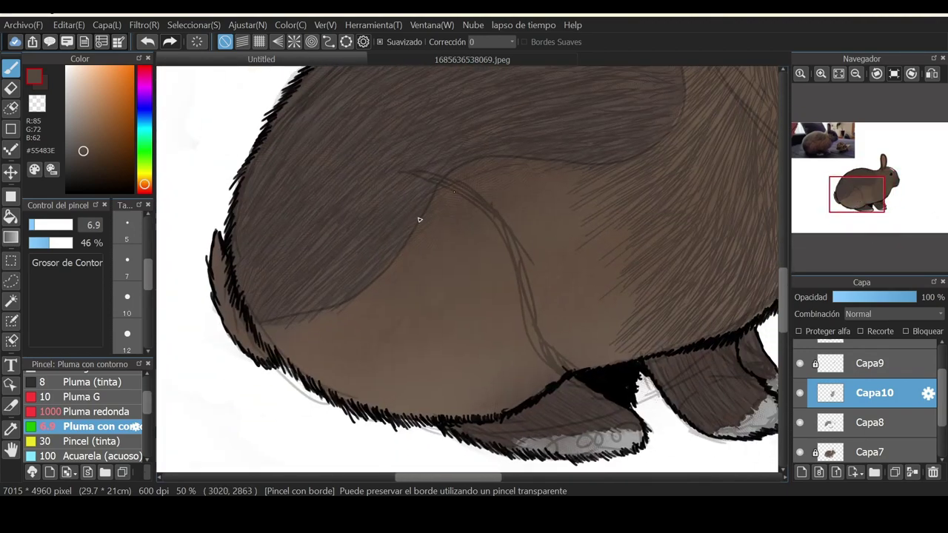
drag(252, 352, 228, 294)
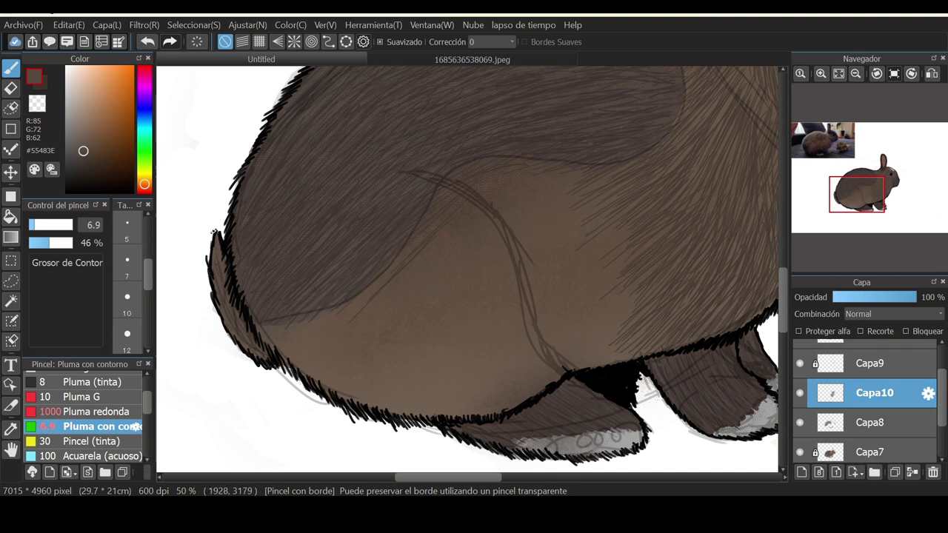
click(214, 232)
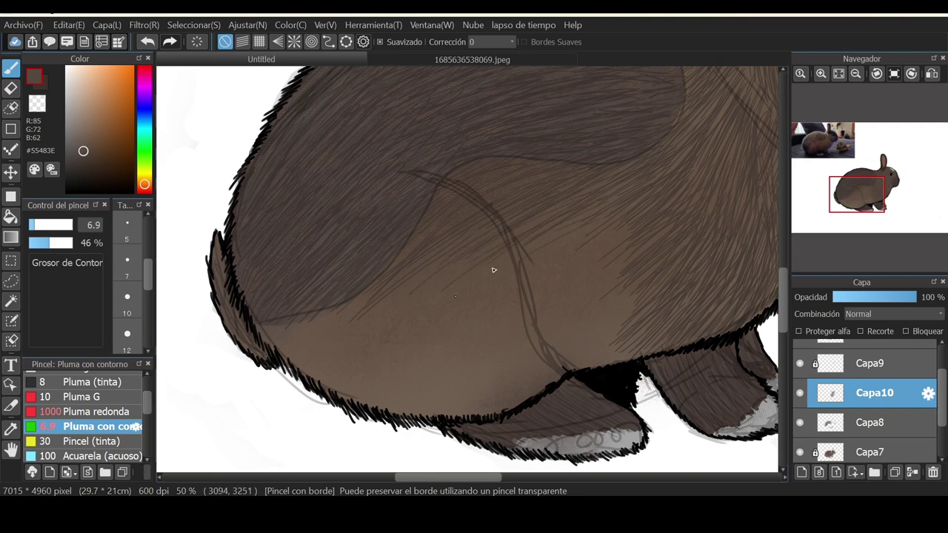
Cover the rear haunch with slanted fur strokes from the dark patch down to the rump's lower outline.
drag(857, 201, 873, 201)
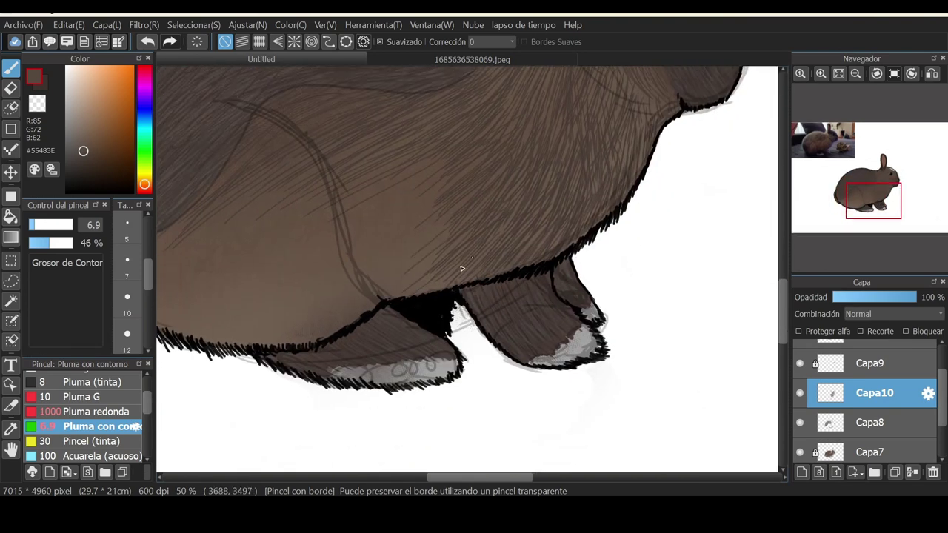
drag(803, 153, 853, 197)
mouse_move(364, 322)
mouse_down()
mouse_move(297, 314)
mouse_move(363, 314)
mouse_move(400, 274)
mouse_move(463, 259)
mouse_move(485, 236)
mouse_up()
drag(379, 342, 411, 277)
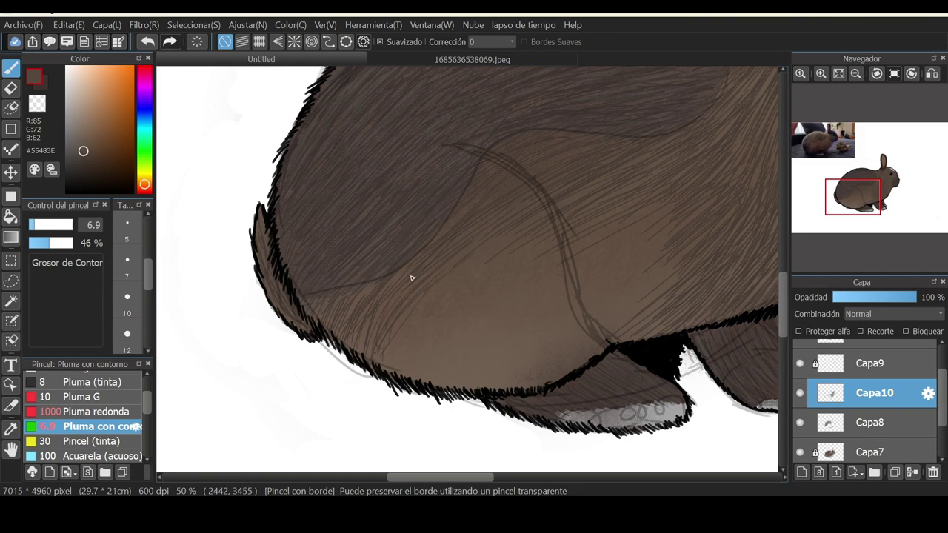
mouse_move(408, 359)
mouse_down()
mouse_move(419, 360)
mouse_move(503, 258)
mouse_move(582, 211)
mouse_move(444, 296)
mouse_move(397, 355)
mouse_move(408, 303)
mouse_move(429, 325)
mouse_move(412, 361)
mouse_move(438, 333)
mouse_move(424, 370)
mouse_move(504, 273)
mouse_move(430, 374)
mouse_move(449, 383)
mouse_move(441, 374)
mouse_move(463, 358)
mouse_move(496, 280)
mouse_move(452, 378)
mouse_move(486, 335)
mouse_up()
Fill the bare flank around the sketched thigh line with fur strokes down towards the belly.
mouse_move(851, 196)
mouse_down()
mouse_move(876, 197)
mouse_move(857, 203)
mouse_up()
mouse_move(481, 234)
mouse_down()
mouse_move(402, 338)
mouse_move(419, 334)
mouse_move(415, 341)
mouse_move(402, 318)
mouse_move(332, 314)
mouse_move(498, 245)
mouse_up()
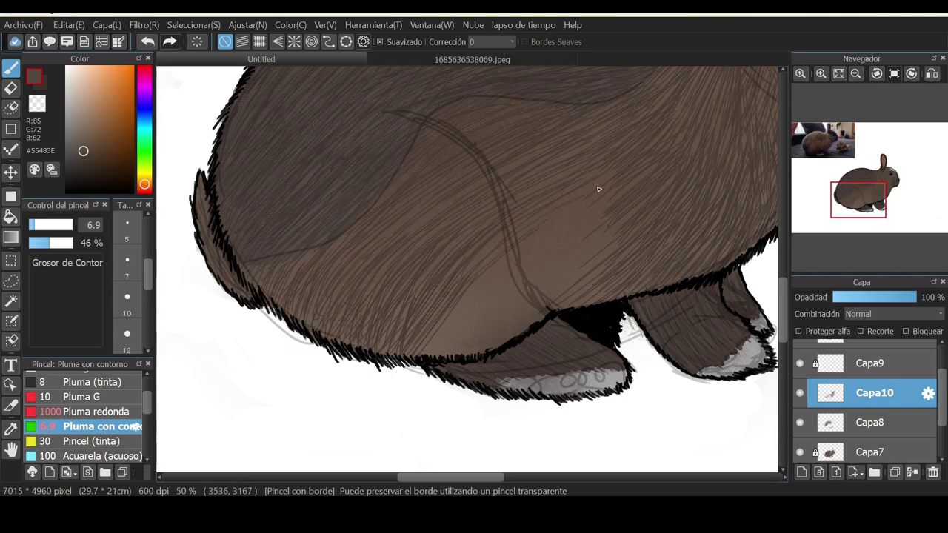
drag(580, 219, 533, 250)
mouse_move(611, 231)
mouse_down()
mouse_move(548, 268)
mouse_move(555, 300)
mouse_move(555, 271)
mouse_up()
drag(563, 239, 437, 335)
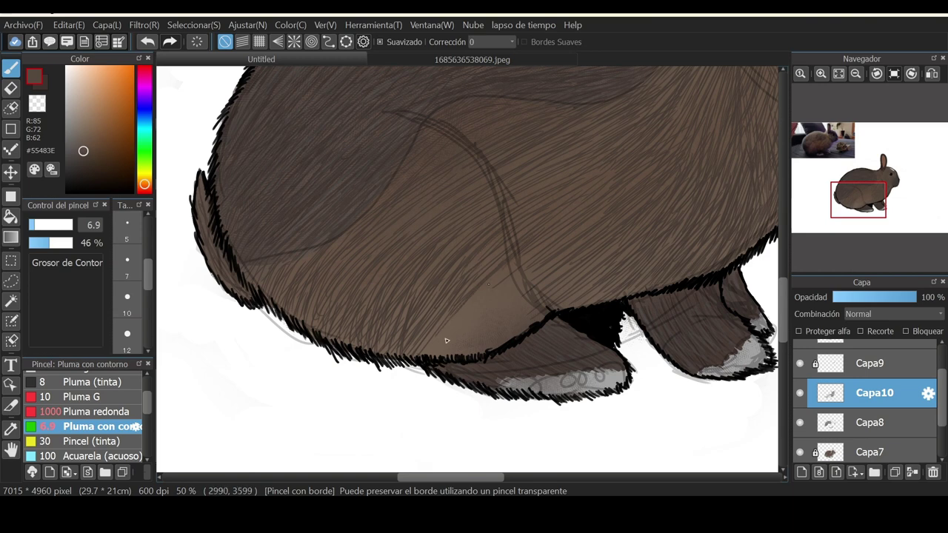
Fill the lower thigh above the hind foot with fur strokes and thicken the fur across the haunch.
mouse_move(486, 287)
mouse_down()
mouse_move(432, 353)
mouse_move(447, 354)
mouse_up()
mouse_move(519, 278)
mouse_down()
mouse_move(454, 354)
mouse_move(474, 342)
mouse_up()
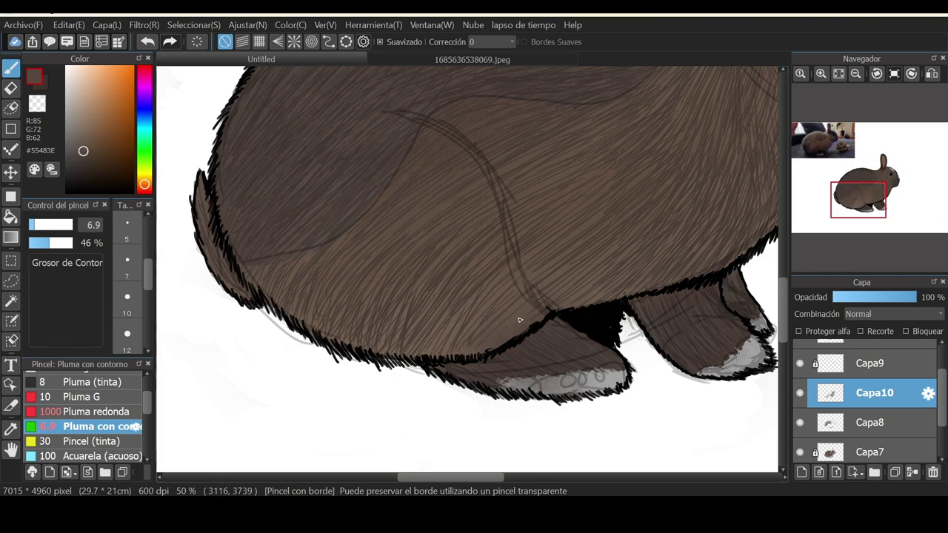
drag(524, 312, 517, 326)
drag(545, 284, 468, 330)
drag(493, 297, 425, 356)
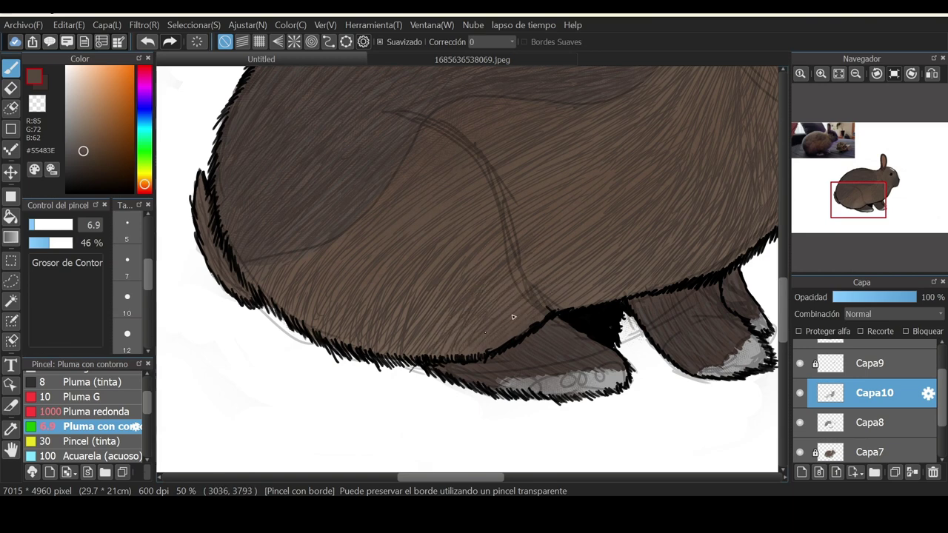
drag(459, 311, 437, 326)
drag(456, 268, 408, 322)
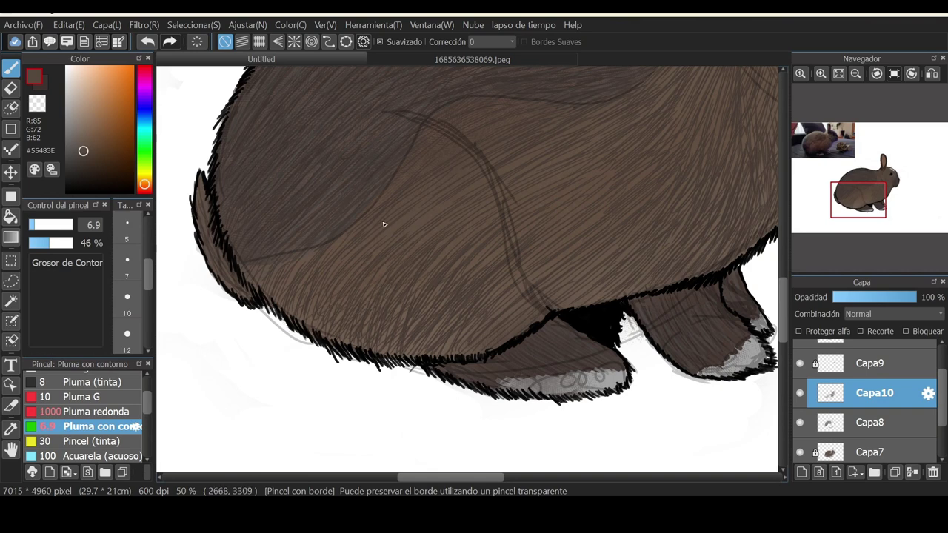
Toggle the visibility of the reference photo layer Capa2 to compare the photo with the whole drawing.
scroll(429, 395, down, 2)
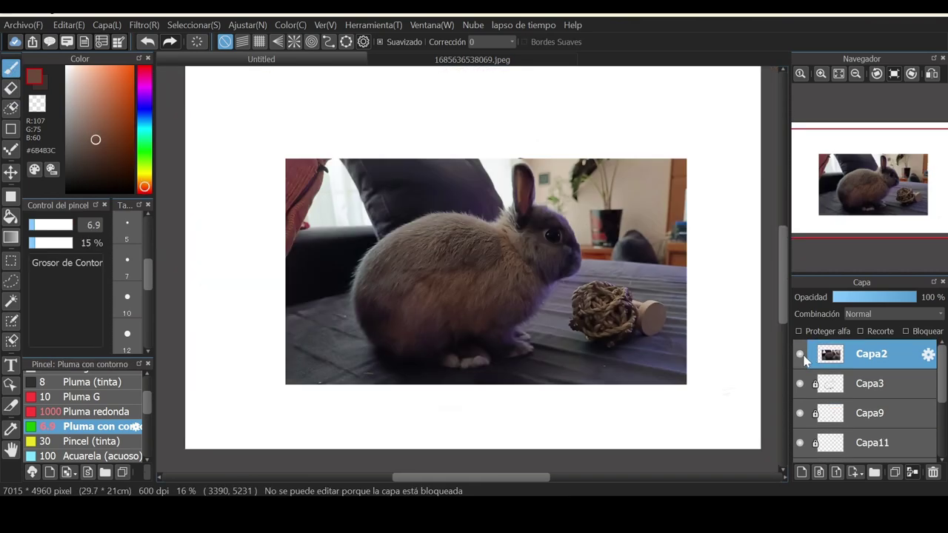
click(800, 355)
click(800, 355)
click(800, 355)
click(801, 355)
click(801, 355)
click(801, 355)
click(801, 355)
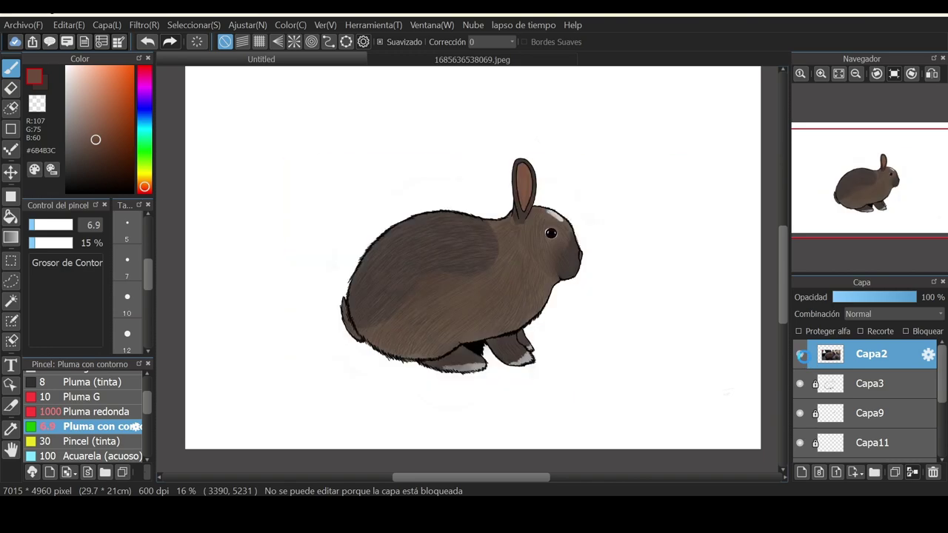
click(801, 356)
click(802, 356)
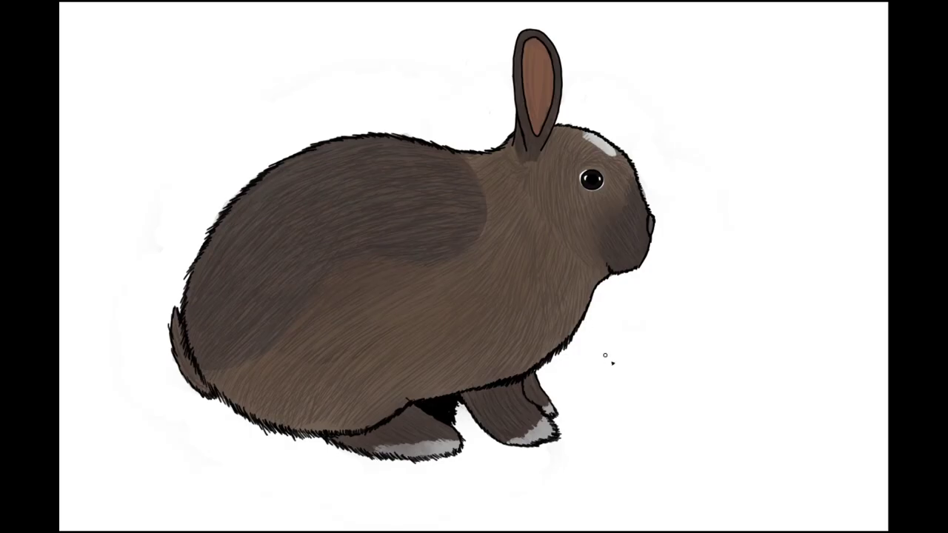
Handwrite the name in large black capital letters on the white background in front of the rabbit's paws.
drag(635, 354, 619, 459)
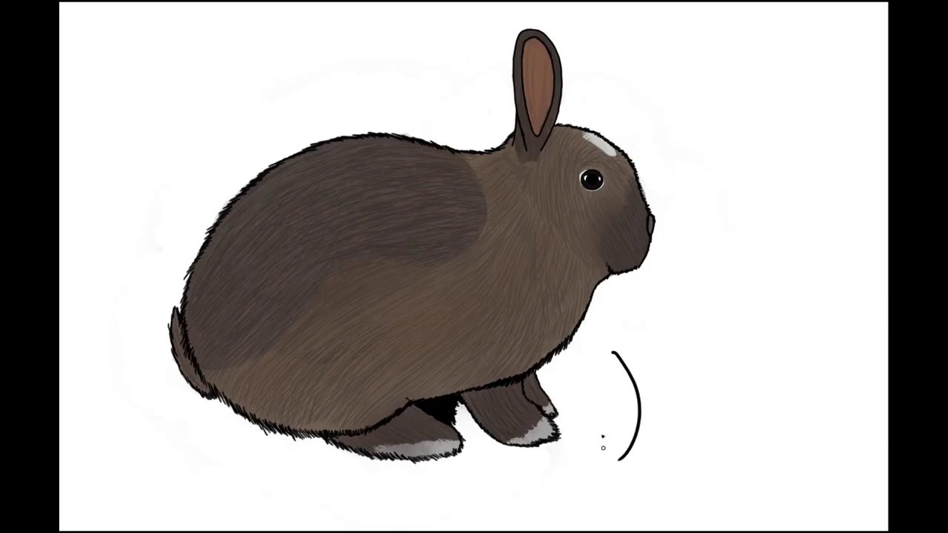
mouse_move(587, 390)
mouse_down()
mouse_move(665, 407)
mouse_move(641, 406)
mouse_up()
drag(692, 411, 691, 449)
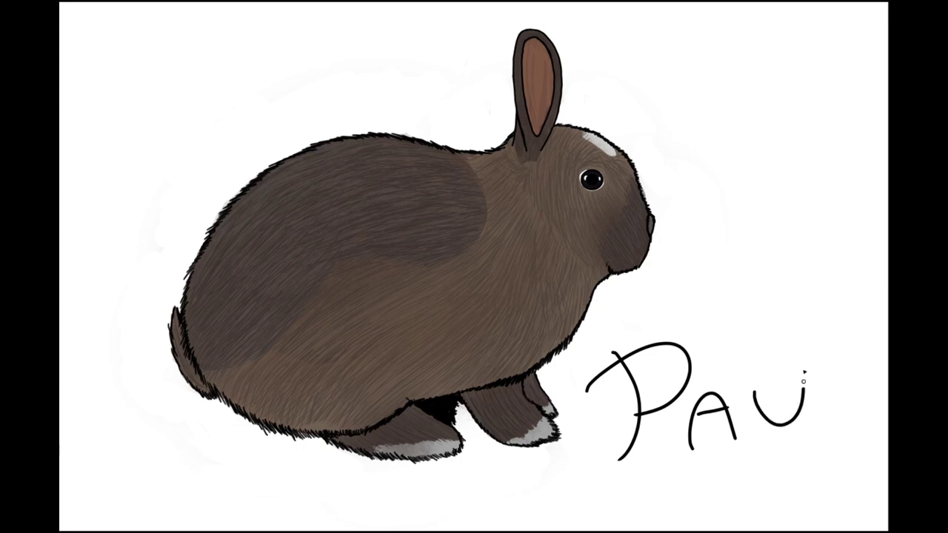